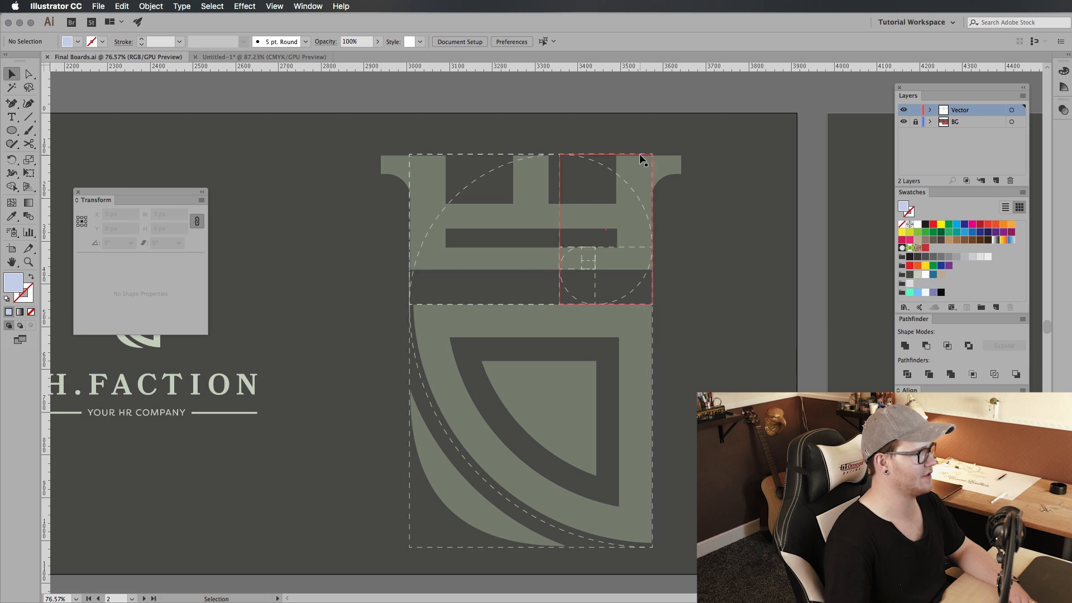
Step: Examine how the golden spiral grid aligns with the tower and shield logo, shifting the grid aside and restoring it
drag(495, 180, 369, 330)
drag(592, 343, 514, 324)
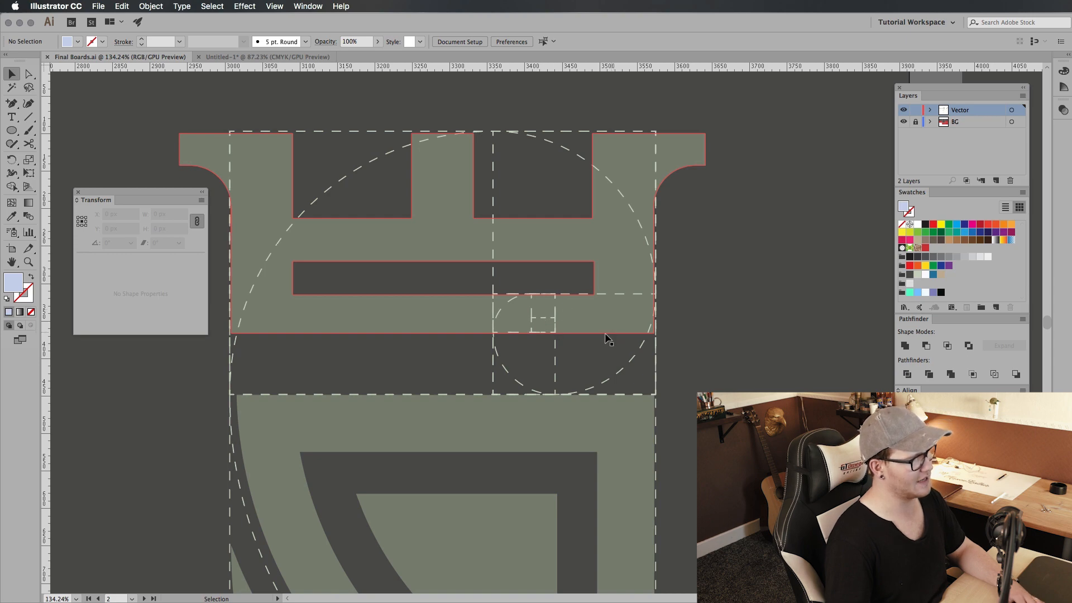
right_click(654, 308)
click(682, 398)
click(856, 231)
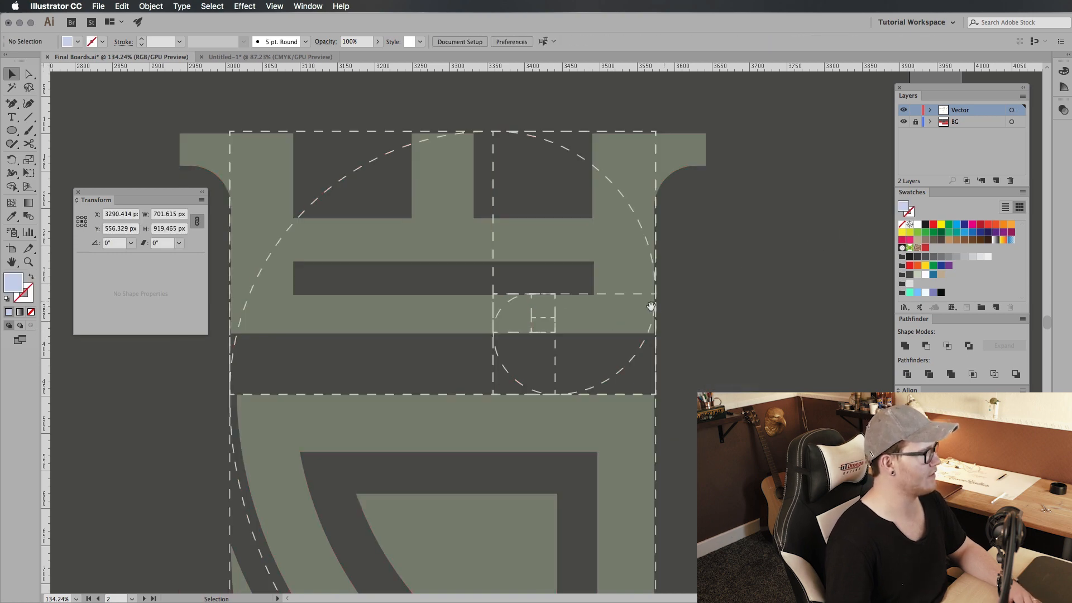
drag(653, 308, 717, 341)
drag(609, 389, 535, 223)
key(super+z)
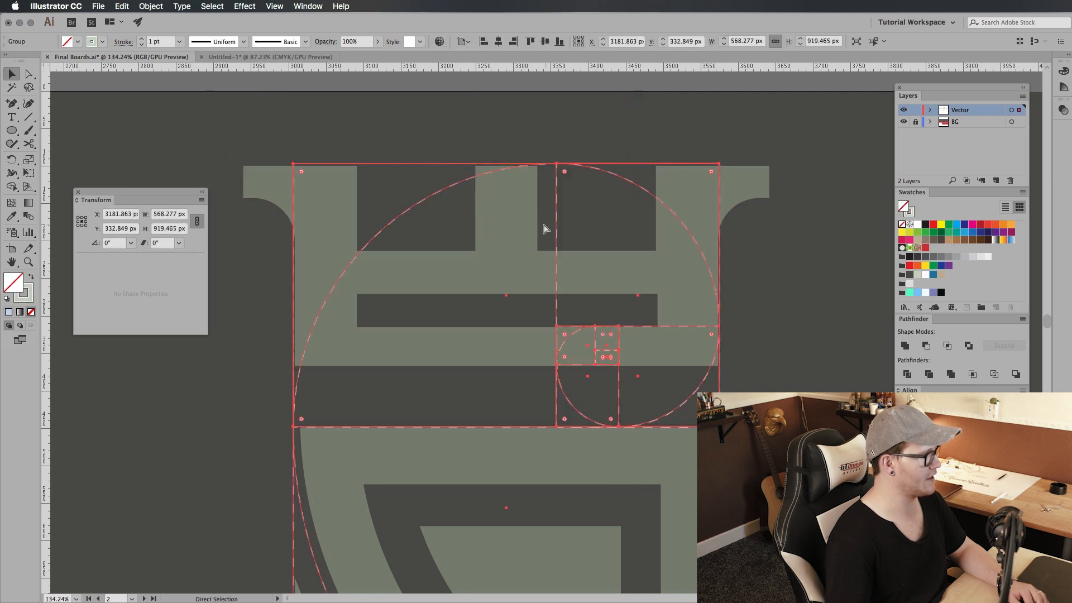
scroll(624, 248, left, 3)
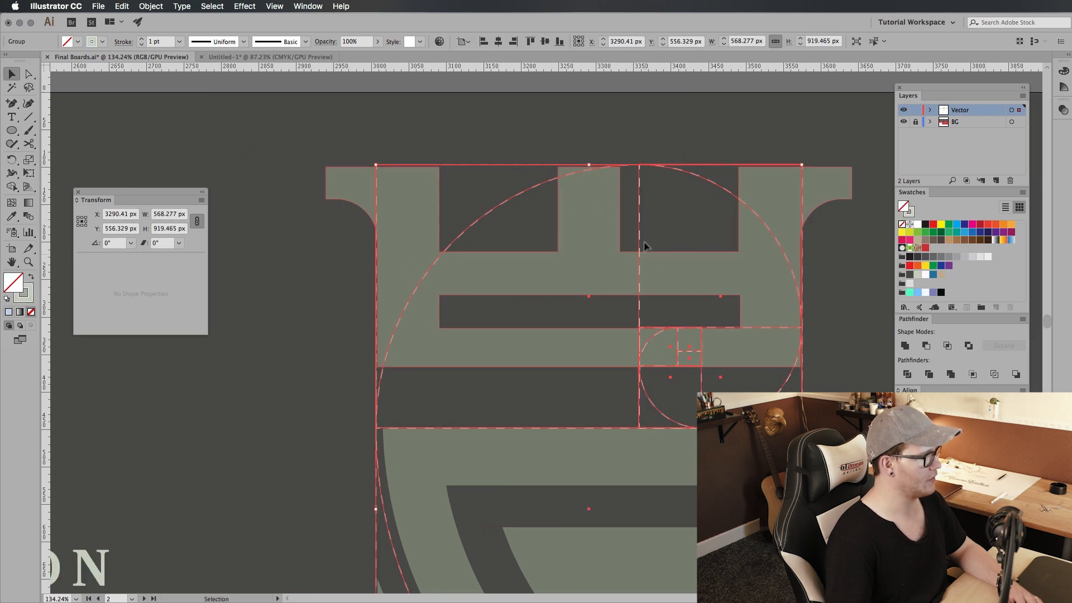
drag(640, 239, 378, 88)
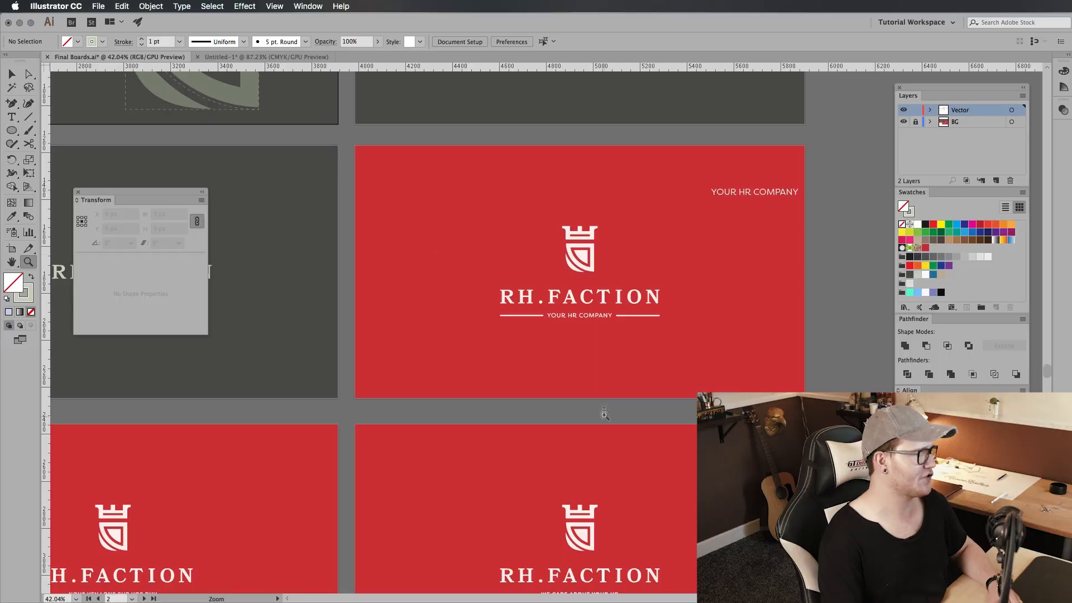
Step: Review the RH.Faction logo lockups and their different taglines across the red and dark artboards
drag(605, 414, 602, 413)
drag(562, 492, 561, 357)
drag(565, 462, 616, 418)
click(603, 299)
click(651, 308)
click(585, 433)
click(698, 365)
scroll(779, 213, right, 2)
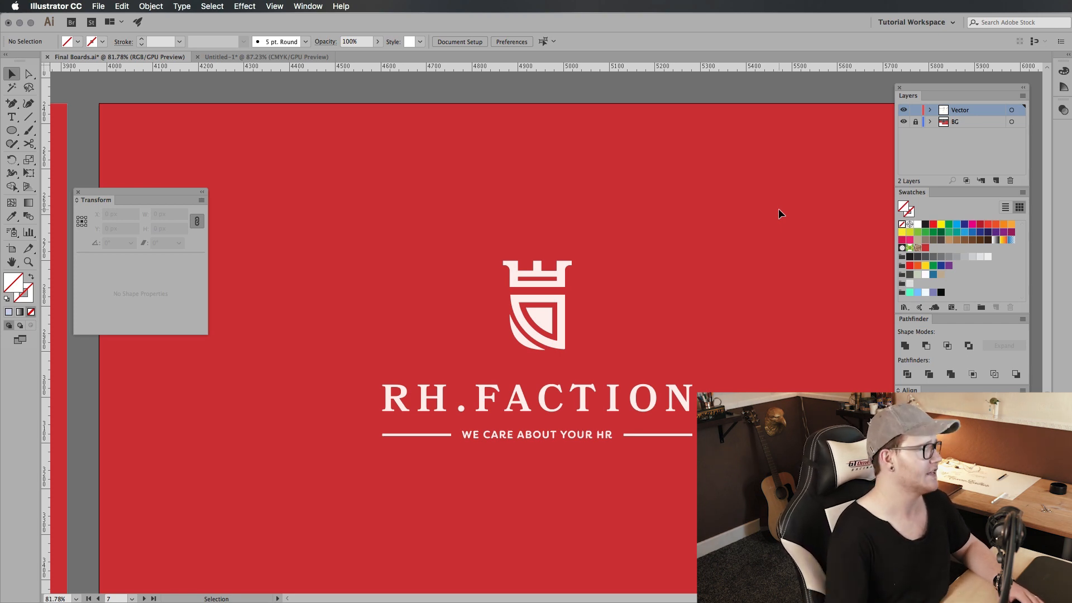
click(399, 416)
click(575, 348)
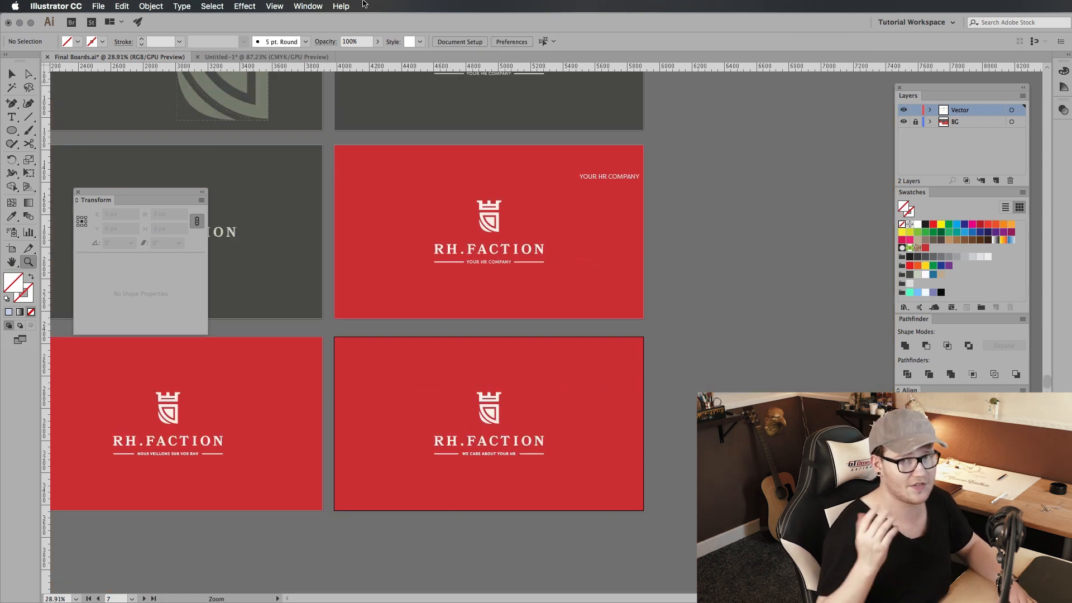
drag(554, 387, 695, 271)
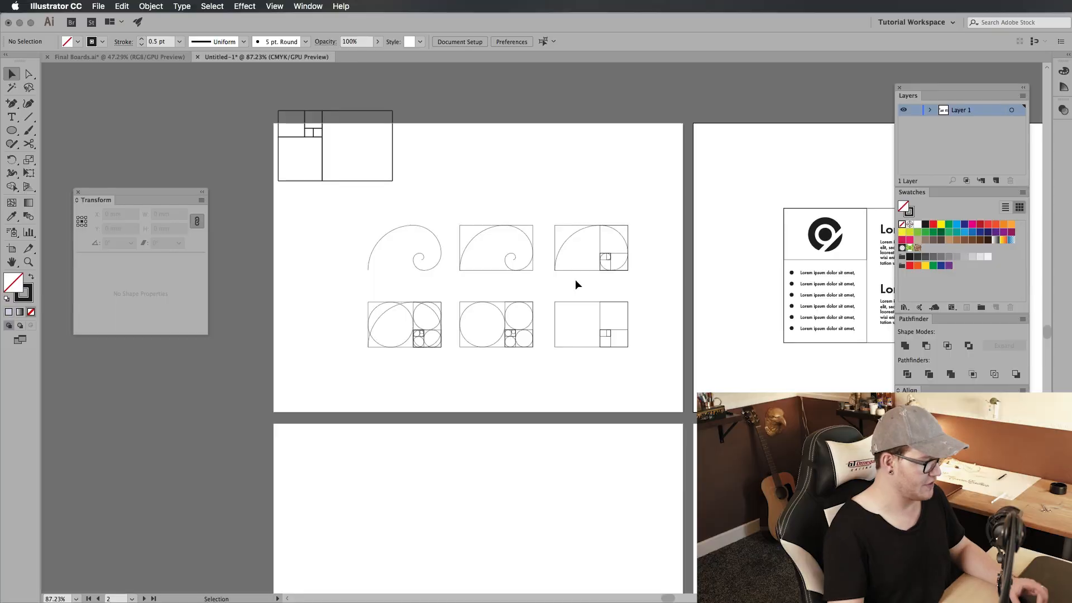
Step: Switch to the Untitled-1 document and examine the golden spiral, rectangle and circle construction diagrams
key(z)
drag(459, 274, 603, 270)
drag(619, 211, 546, 281)
key(v)
click(525, 301)
click(521, 310)
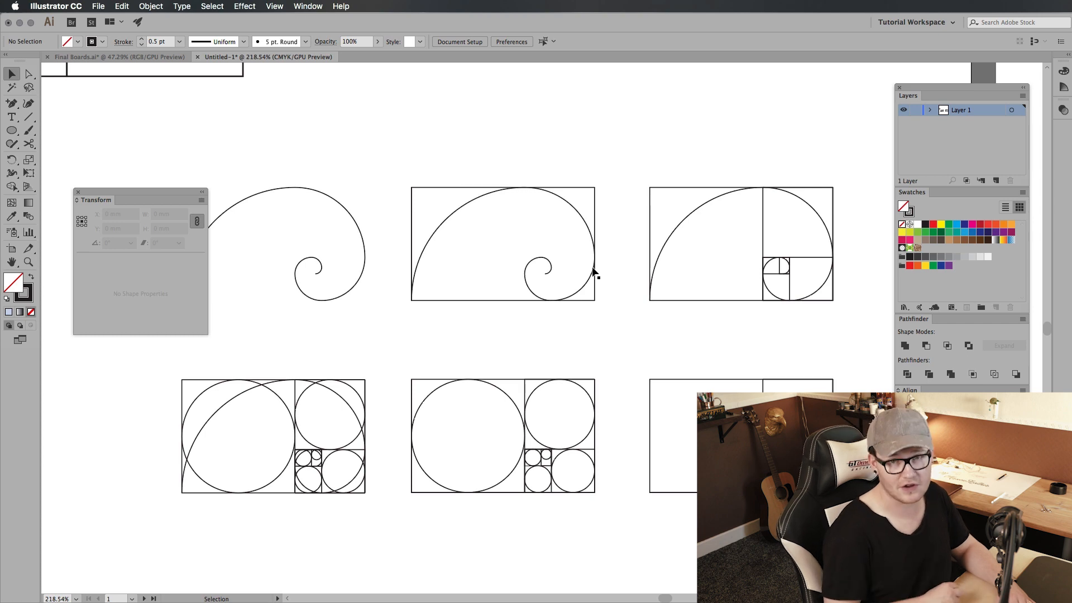
drag(593, 272, 575, 248)
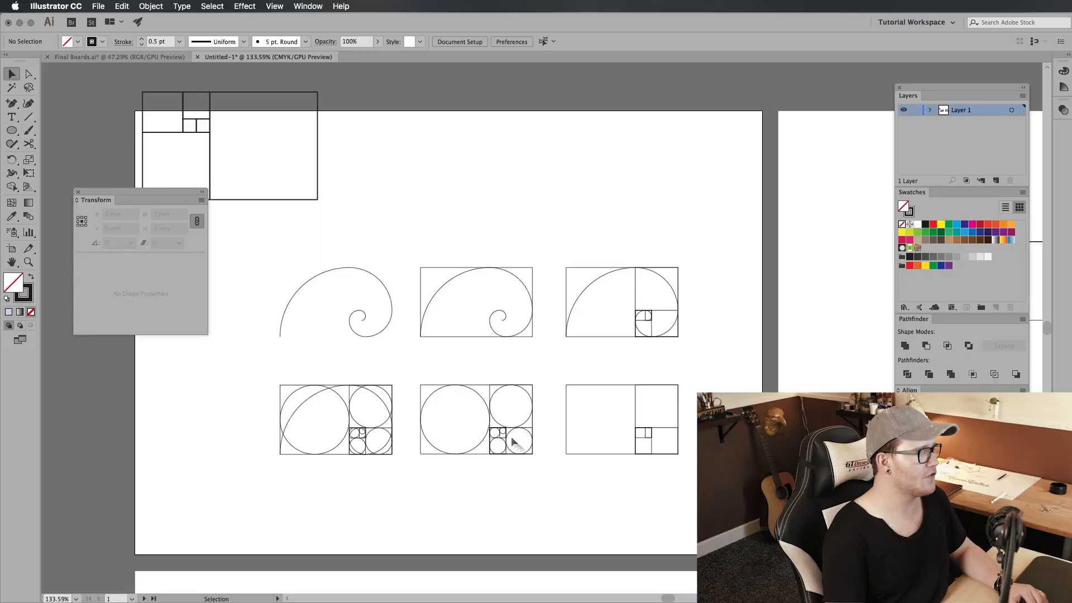
key(z)
click(552, 423)
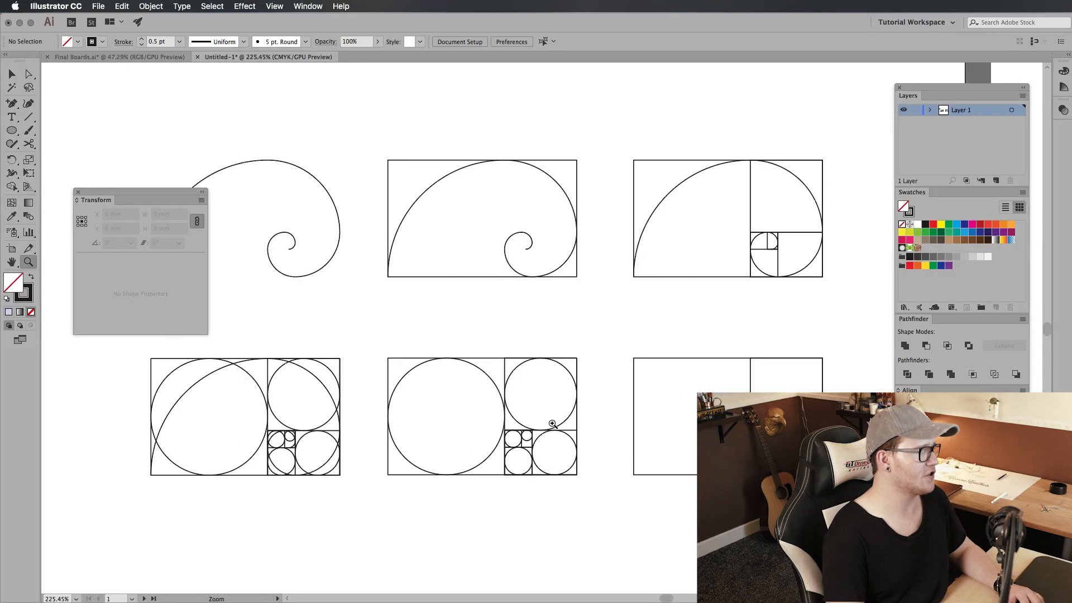
drag(552, 423, 655, 436)
drag(592, 389, 575, 424)
drag(505, 207, 503, 203)
click(502, 202)
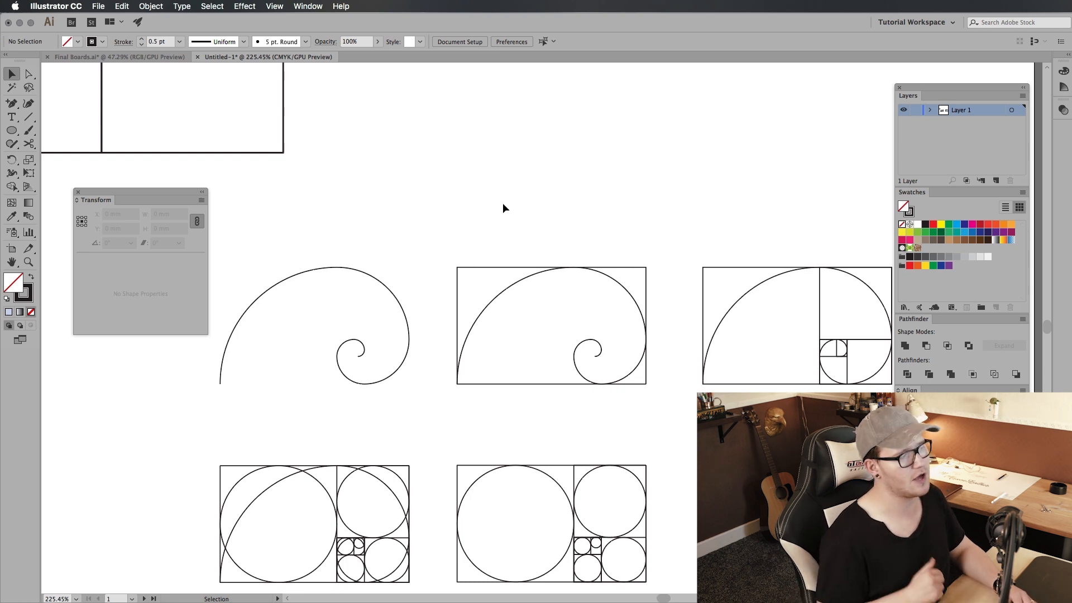
scroll(505, 252, down, 5)
scroll(505, 251, right, 5)
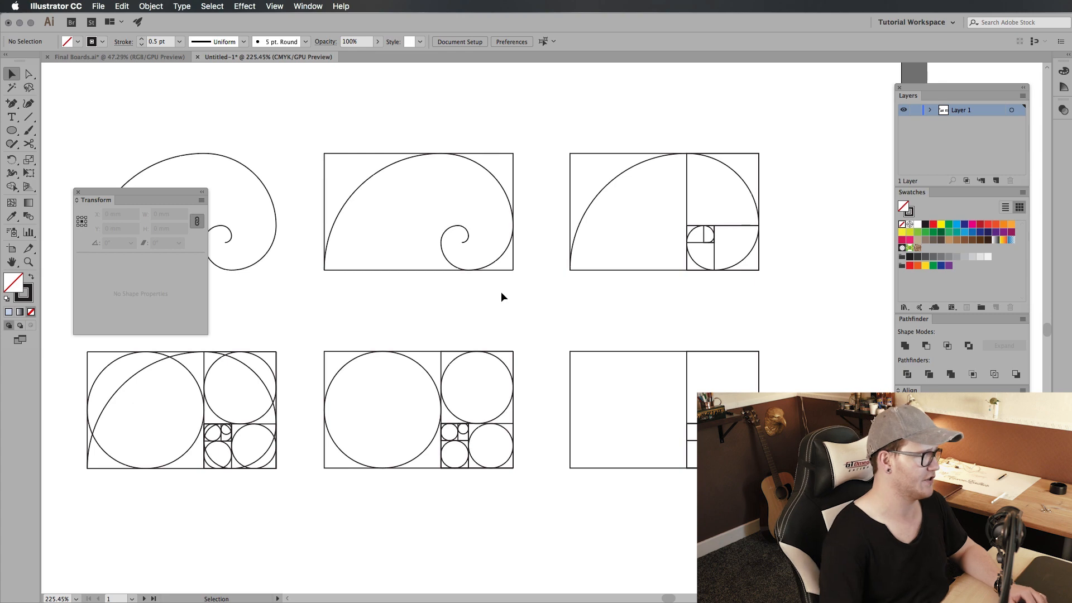
Step: On the blank artboard below the diagrams, draw two stacked squares about 20 mm wide and a 40.479 mm square beside them
key(z)
drag(501, 292, 467, 314)
drag(525, 411, 367, 339)
drag(367, 338, 526, 247)
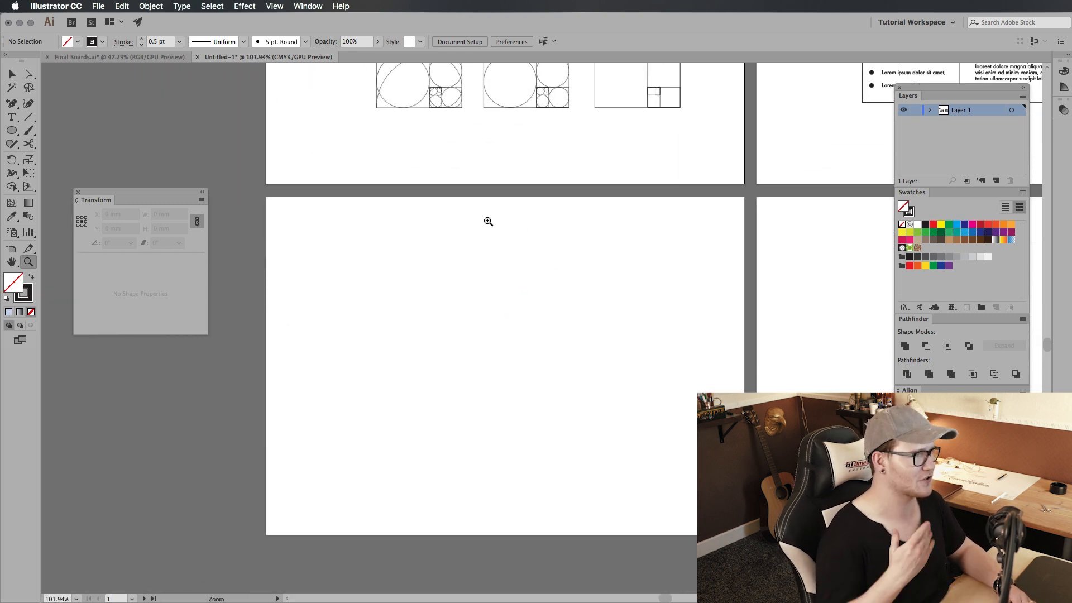
mouse_move(487, 221)
mouse_down()
mouse_move(600, 301)
mouse_move(428, 279)
mouse_move(468, 297)
mouse_move(471, 318)
mouse_move(517, 314)
mouse_move(557, 275)
mouse_move(613, 249)
mouse_move(563, 287)
mouse_move(598, 250)
mouse_move(564, 252)
mouse_up()
key(v)
click(497, 242)
click(474, 319)
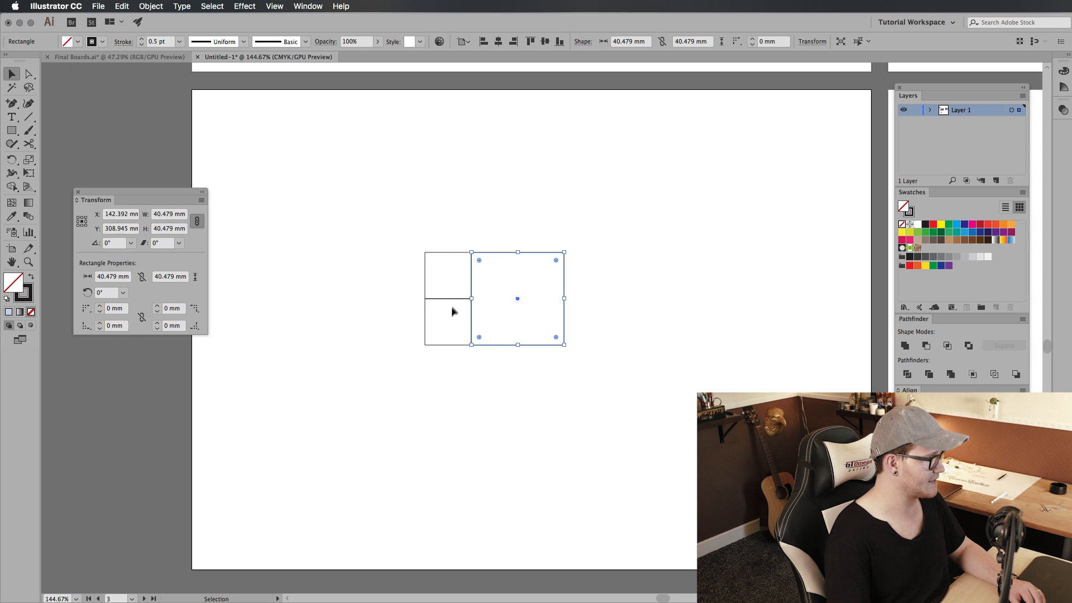
Step: Rotate the three squares together to 270° so the large square sits beneath the two small ones
drag(662, 199, 366, 425)
key(r)
drag(547, 272, 579, 390)
key(v)
click(547, 355)
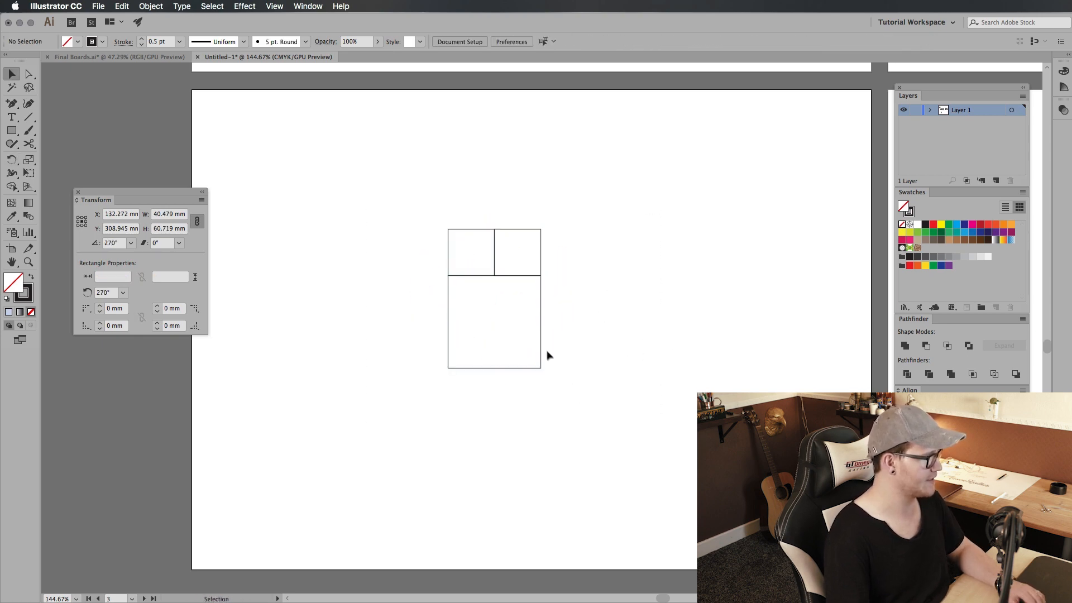
Step: Duplicate the large square beside the block, scale it to the block's full height, and rotate the arrangement a quarter turn
drag(540, 353, 633, 350)
drag(633, 276, 683, 231)
drag(479, 353, 429, 385)
key(r)
drag(647, 175, 682, 375)
key(v)
click(661, 358)
Step: Add a fifth square matching the block's longest side and rotate all the squares into a horizontal golden rectangle
drag(633, 348, 772, 346)
drag(734, 186, 564, 312)
drag(633, 340, 548, 341)
drag(683, 459, 627, 240)
drag(687, 275, 780, 183)
drag(780, 119, 353, 457)
key(r)
drag(666, 174, 318, 468)
key(v)
click(551, 463)
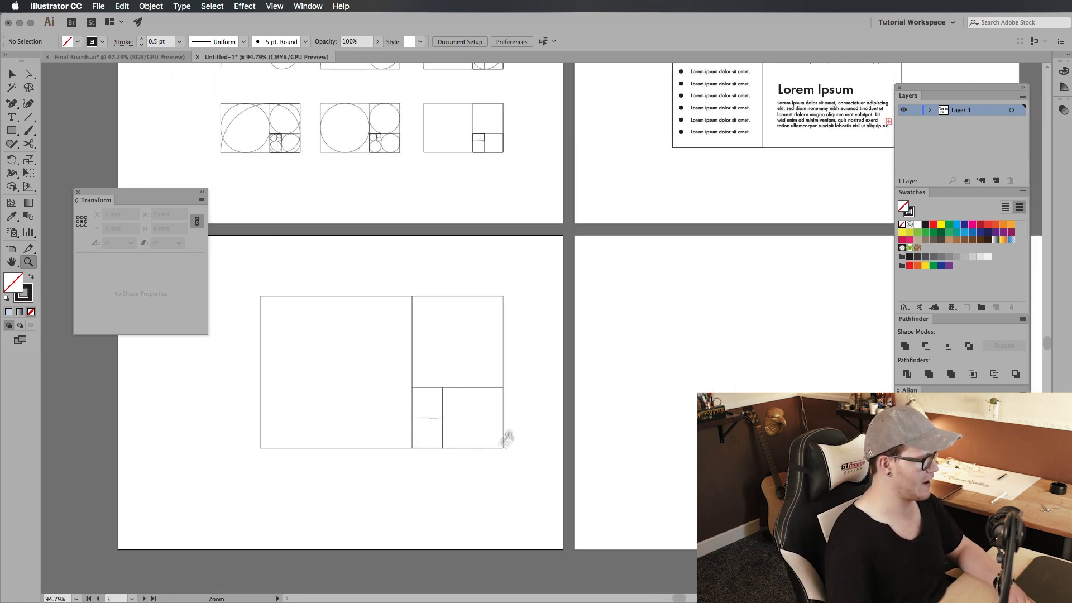
drag(353, 389, 454, 380)
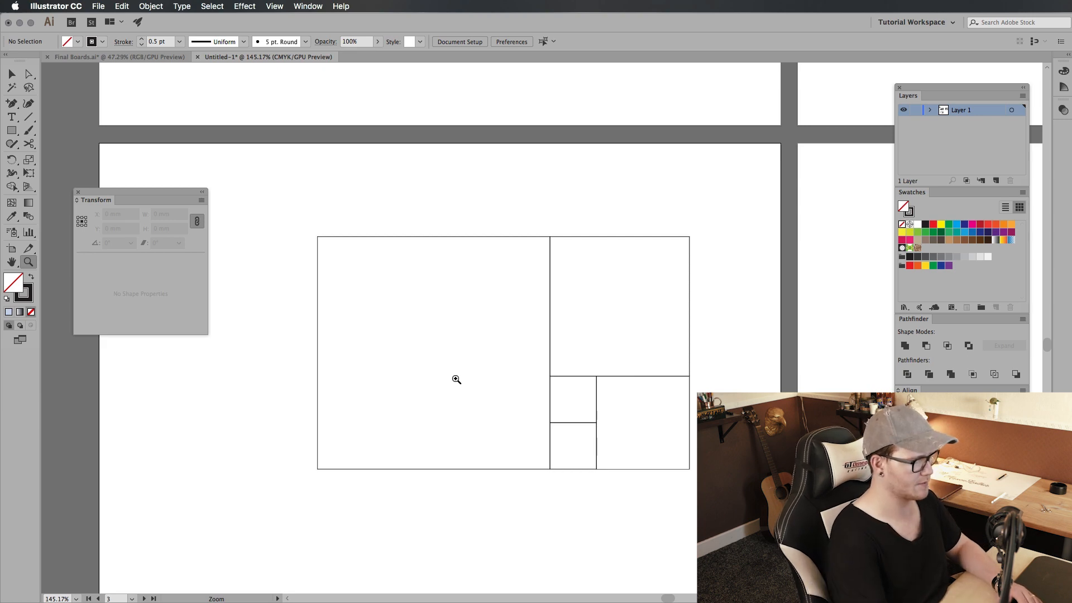
key(super+equal)
drag(309, 233, 510, 474)
key(super+shift+a)
drag(553, 234, 679, 335)
key(super+z)
drag(552, 235, 282, 488)
scroll(688, 379, right, 3)
scroll(688, 379, down, 1)
key(v)
click(681, 383)
key(super+z)
key(super+z)
Step: Examine how the sample layout divides its logo, bullet list and Lorem Ipsum text areas into proportional rectangles
drag(780, 289, 548, 457)
scroll(642, 466, up, 2)
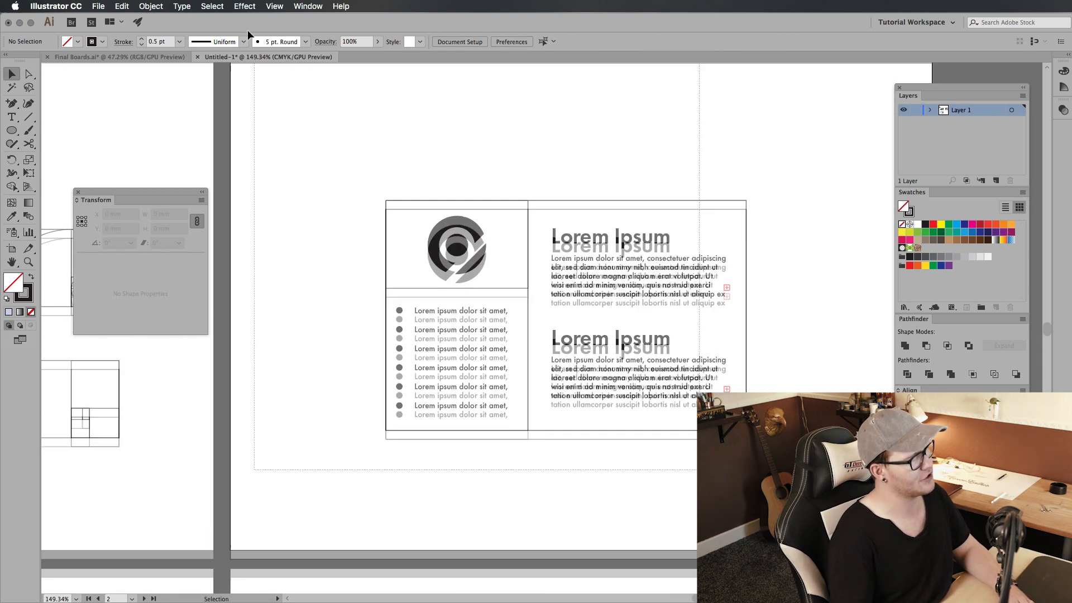
drag(423, 213, 723, 570)
click(629, 521)
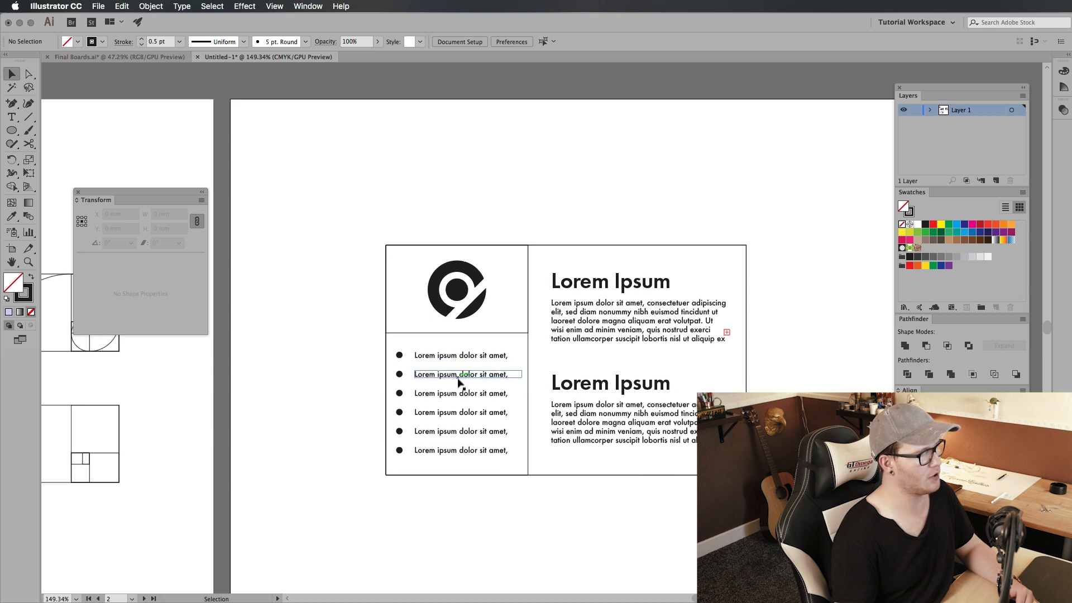
drag(513, 266, 377, 311)
click(374, 311)
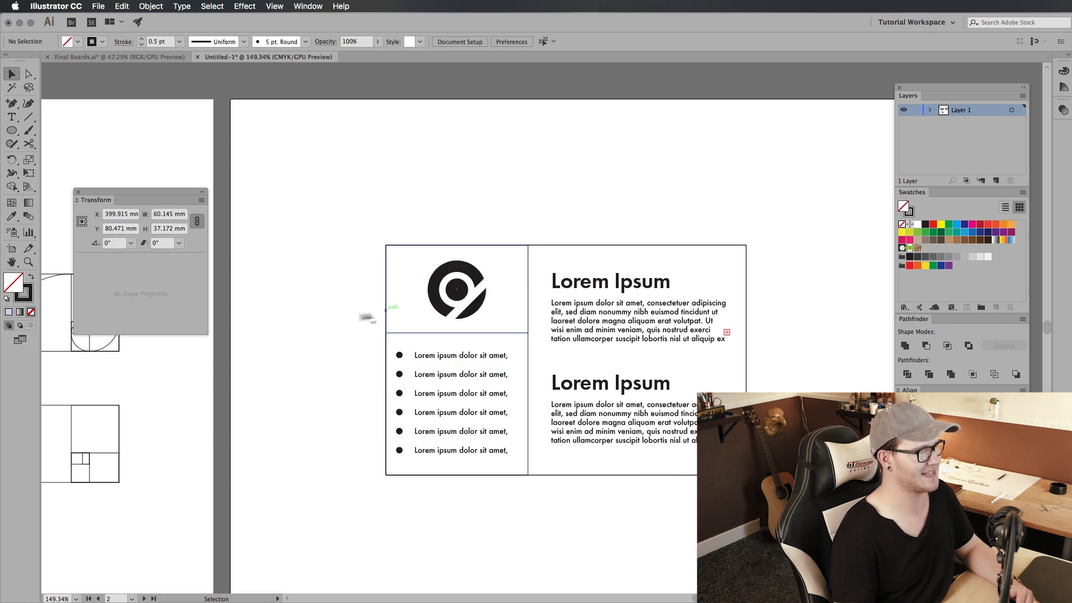
drag(441, 490, 409, 350)
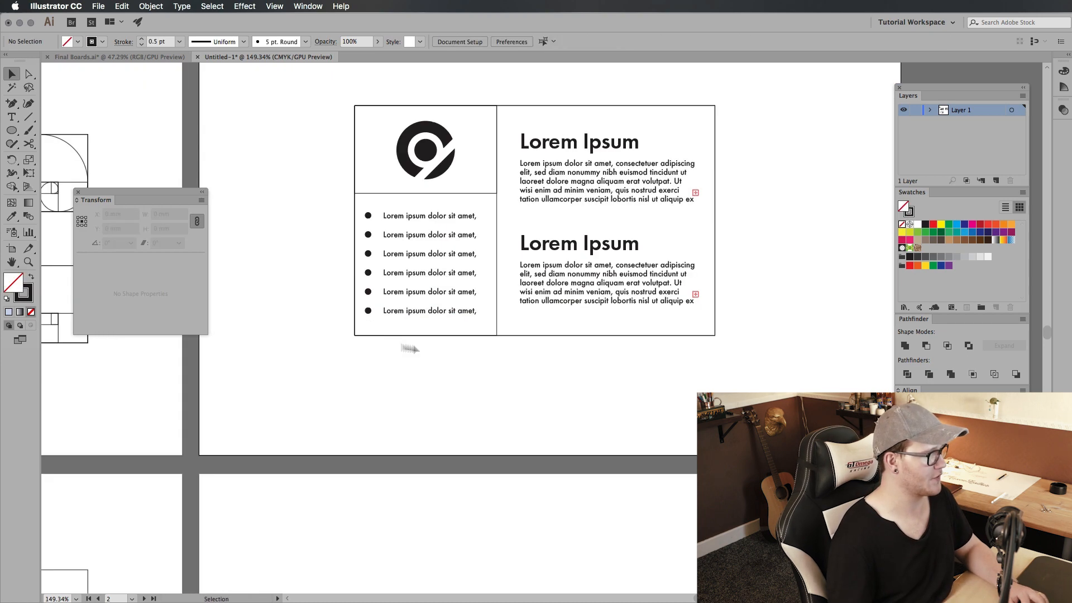
Step: Draw a rectangle about 166 × 95 mm on the empty artboard below the sample layout
drag(424, 403, 341, 280)
drag(396, 381, 430, 367)
drag(430, 367, 698, 433)
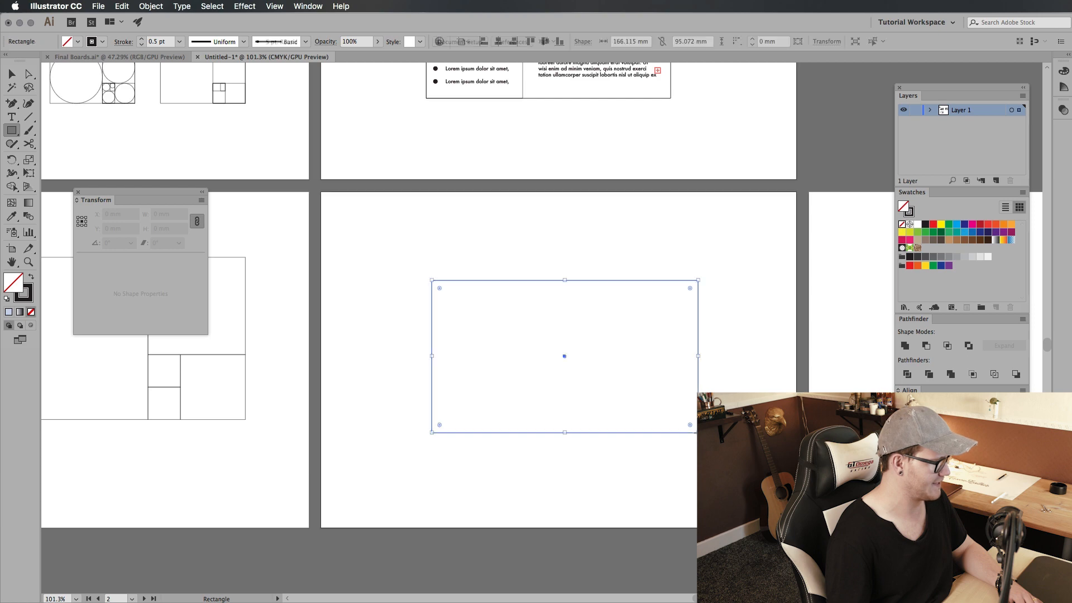
key(v)
click(603, 352)
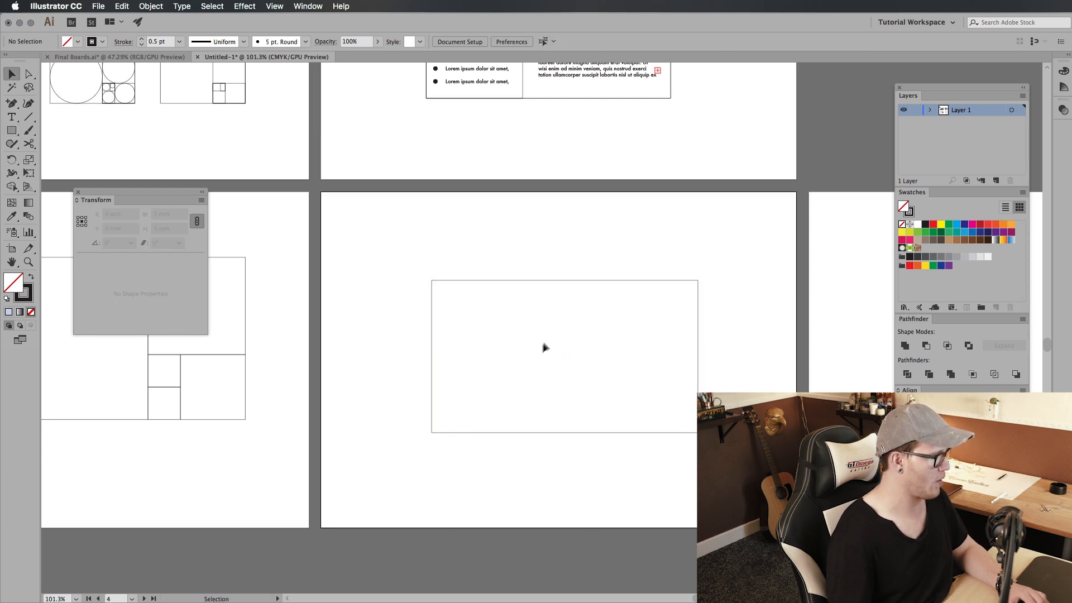
Step: Select the new rectangle and move the floating Transform panel closer to it
key(super+0)
drag(594, 491, 438, 292)
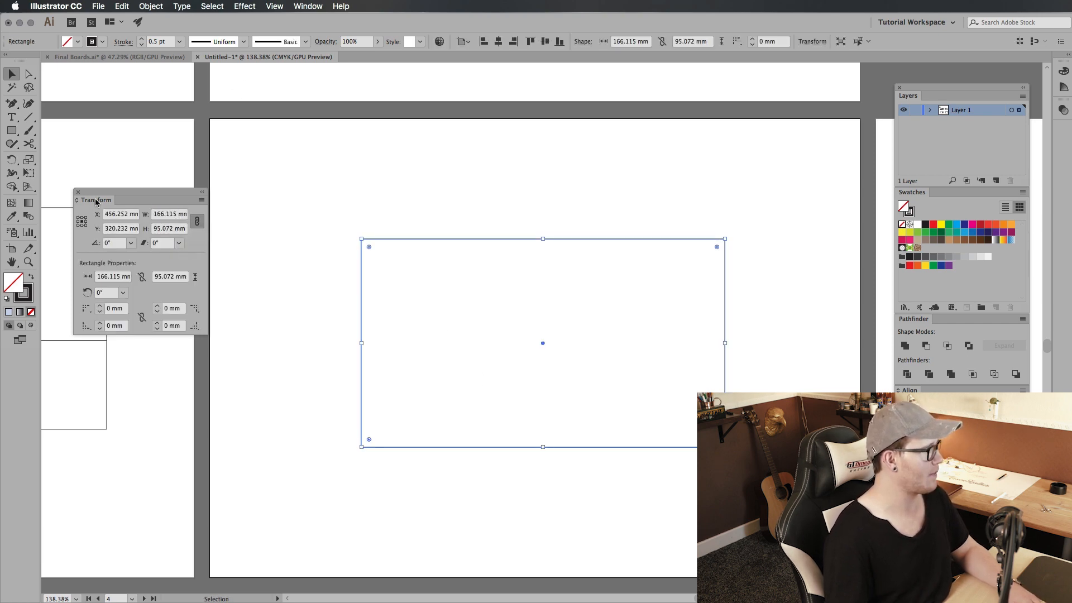
click(306, 6)
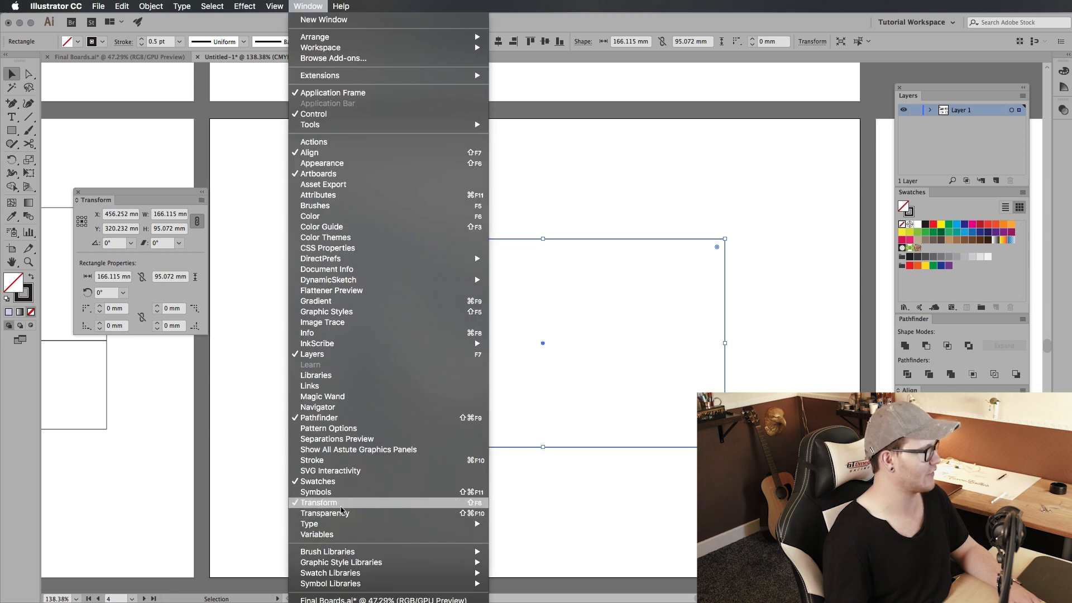
click(137, 193)
drag(155, 193, 184, 161)
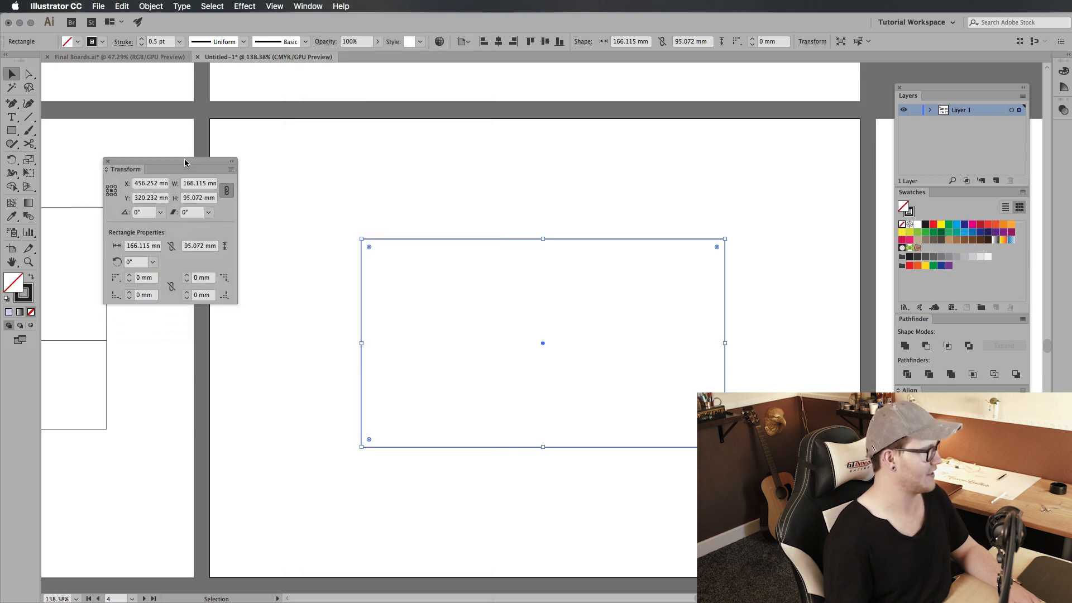
Step: Duplicate the rectangle with a slight sideways offset and scale the copy proportionally to a width of 102.667 mm
drag(435, 190, 333, 356)
click(343, 353)
drag(362, 261, 444, 261)
key(super+z)
drag(360, 271, 387, 261)
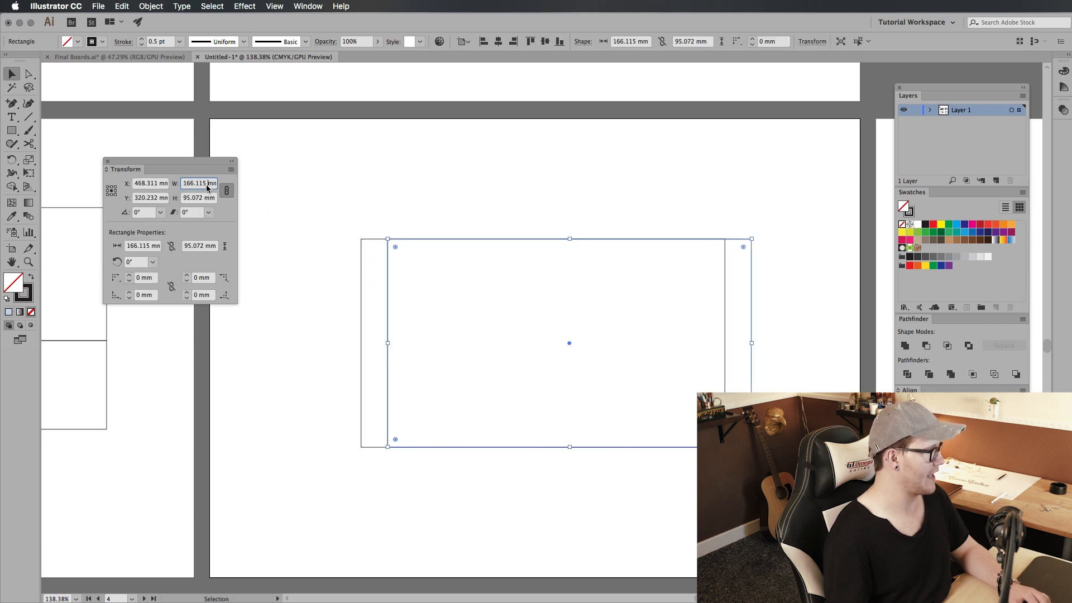
click(226, 192)
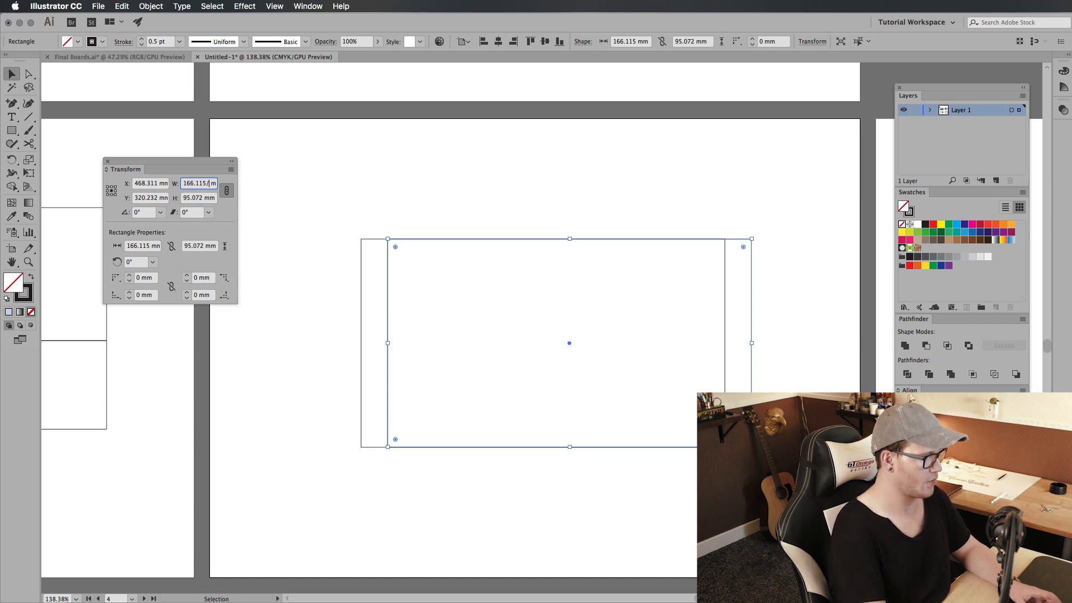
key(Return)
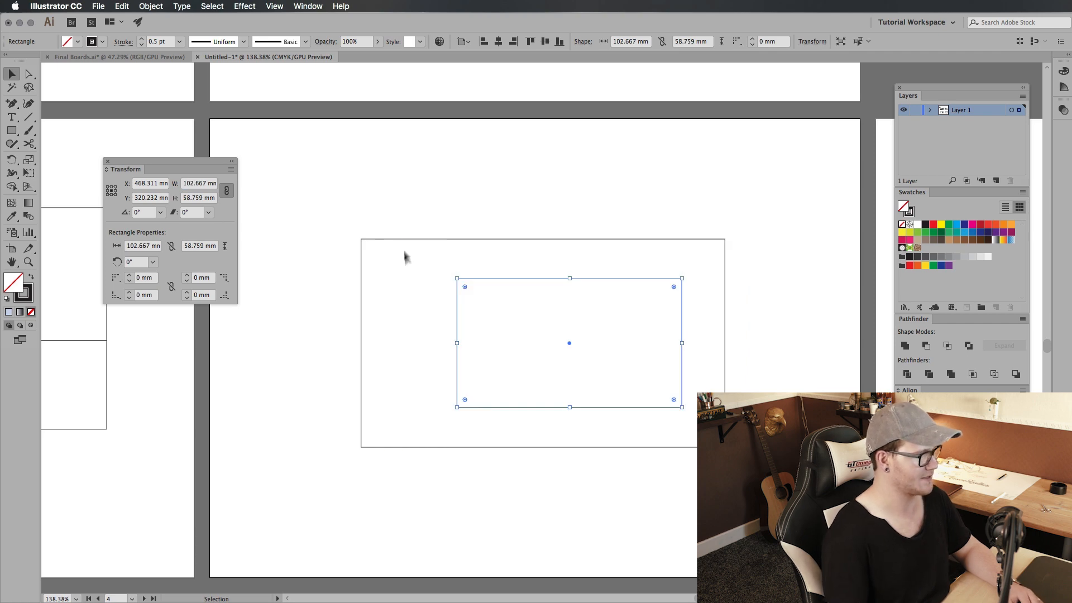
Step: Rotate the smaller rectangle upright to 270° and fit it against the left inner edge of the large rectangle
click(535, 296)
click(500, 278)
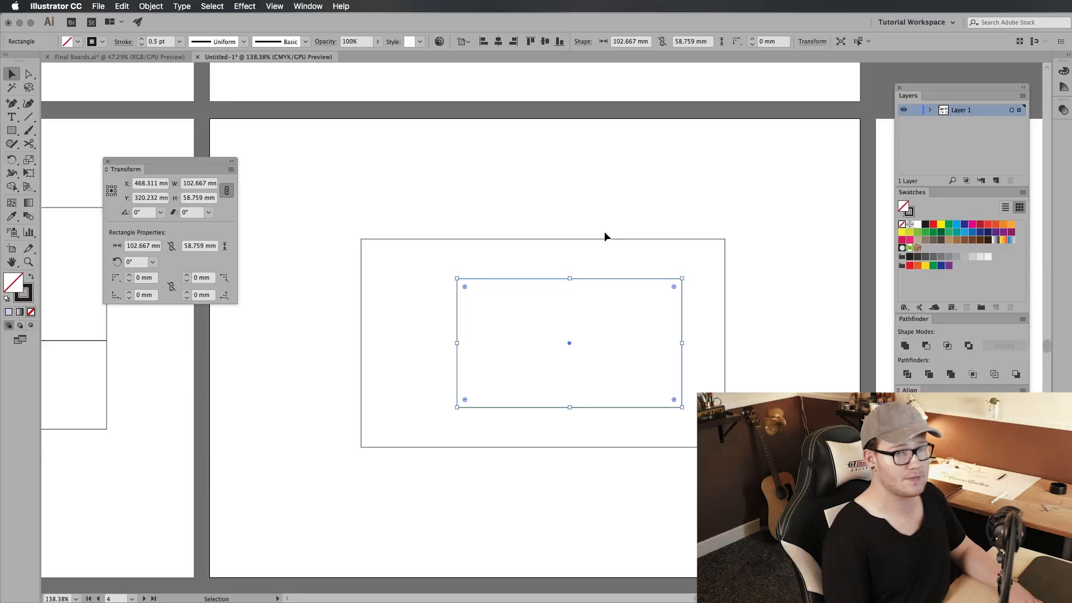
drag(606, 234, 722, 353)
drag(572, 230, 570, 239)
click(609, 216)
drag(633, 293, 491, 304)
click(580, 311)
drag(596, 360, 629, 355)
Step: Try placing a copy of the upright rectangle against the right inner edge of the large rectangle
drag(524, 359, 758, 334)
click(687, 352)
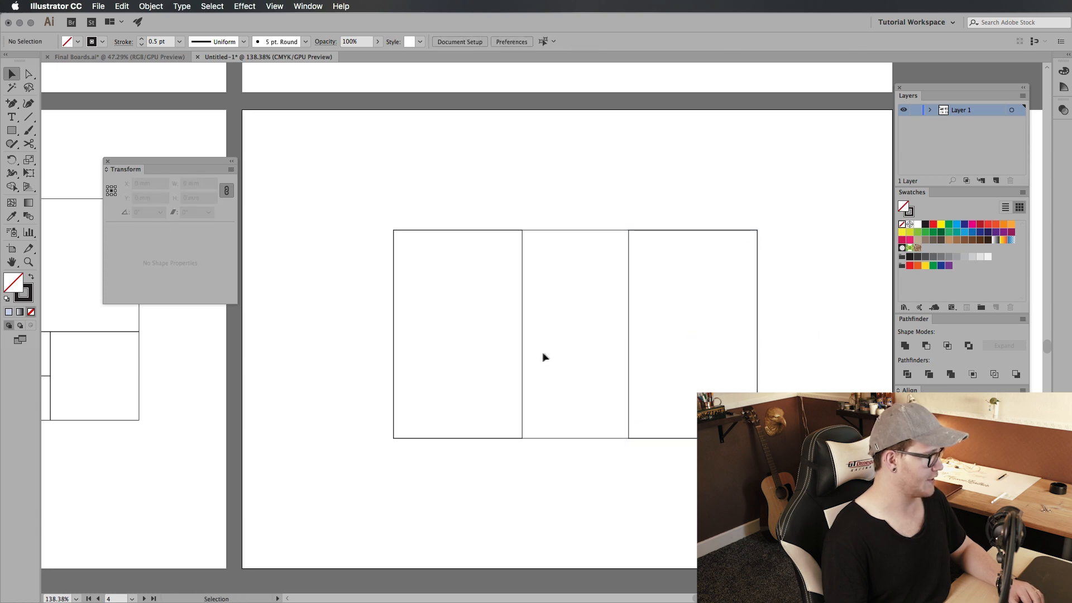
key(super+z)
click(431, 548)
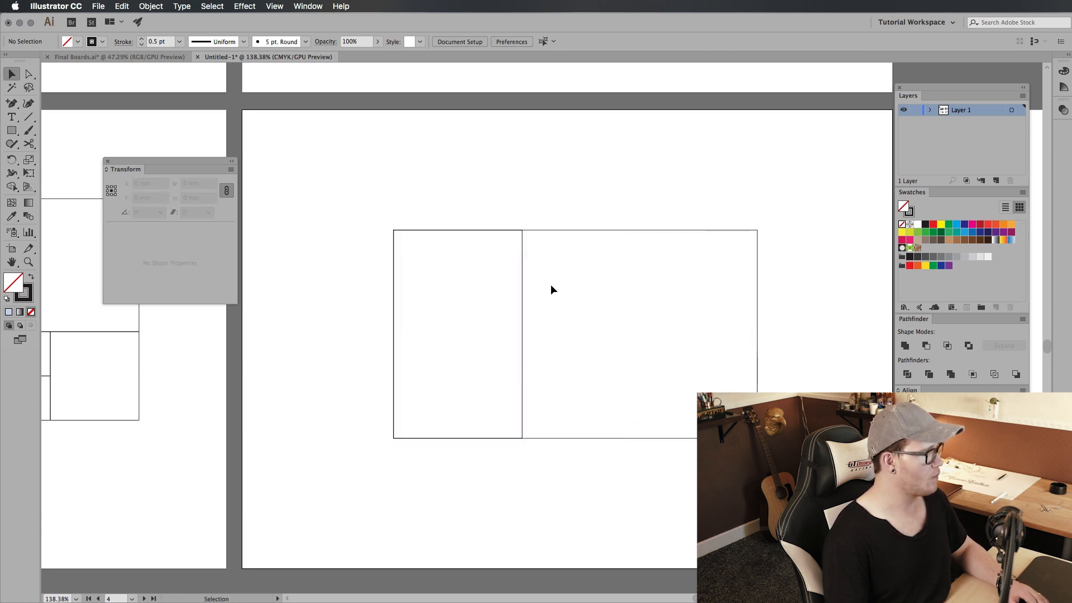
Step: Copy the tall left rectangle in place and scale the copy proportionally by dividing its width by 1.618, giving 36.316 mm
click(522, 294)
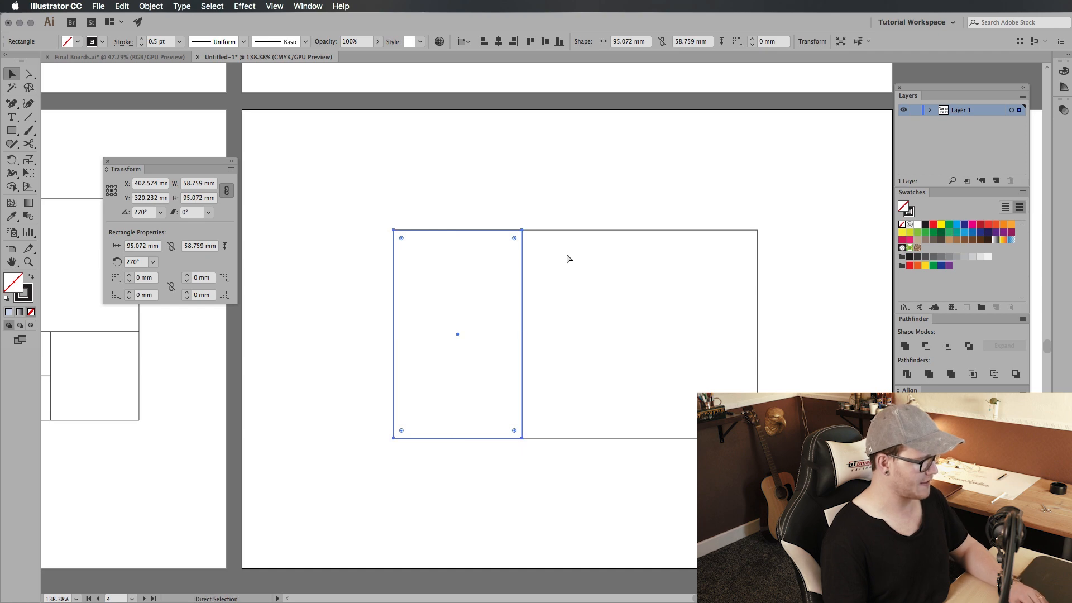
key(super+f)
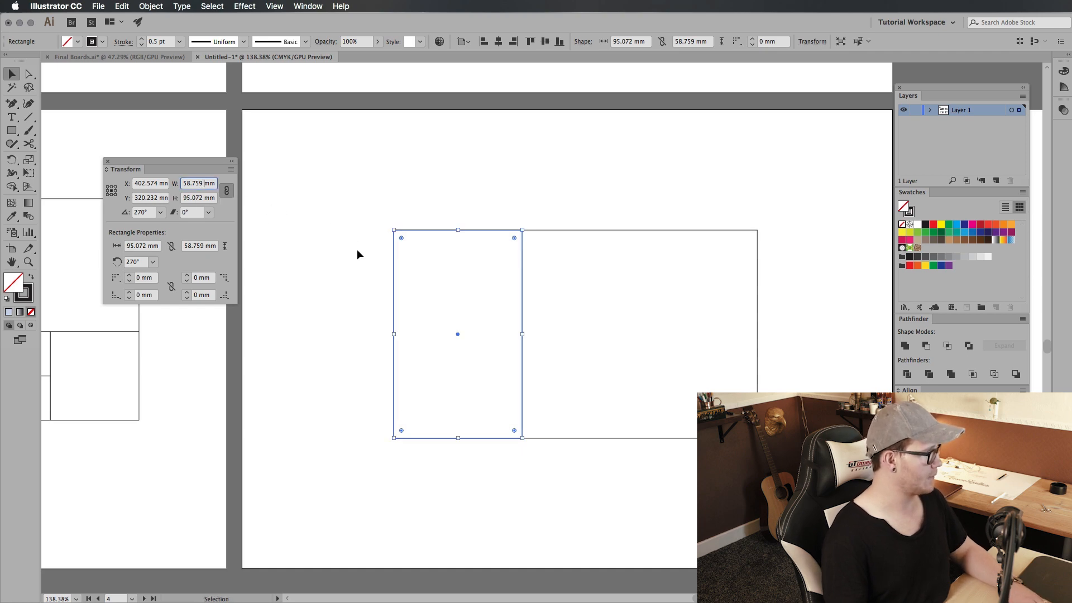
text(/1.618)
key(Return)
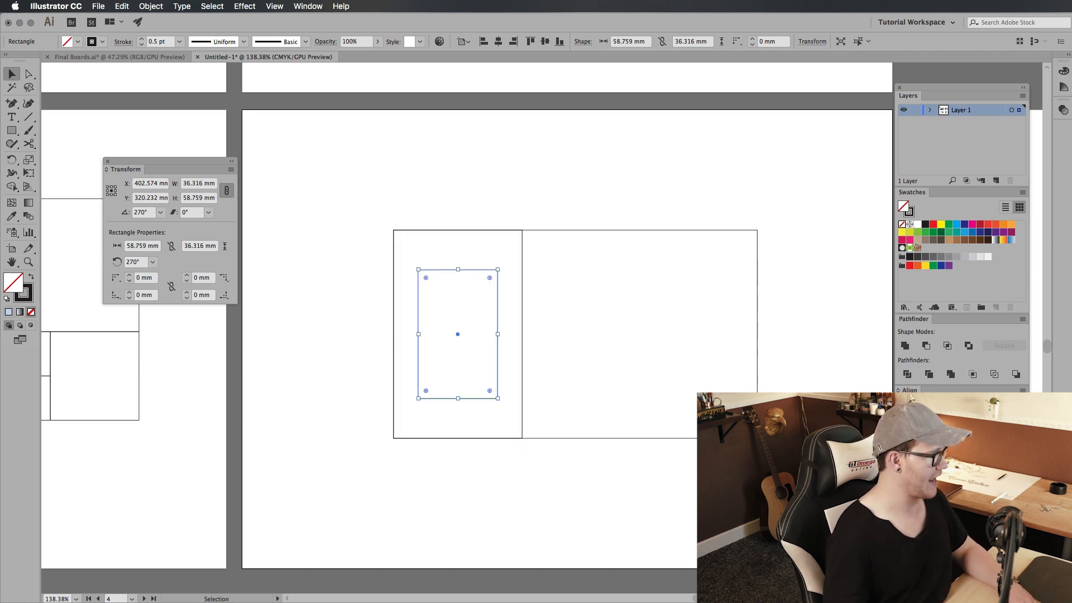
Step: Rotate the small rectangle a quarter turn to landscape and fit it against the top of the tall left rectangle
key(r)
drag(527, 321, 569, 425)
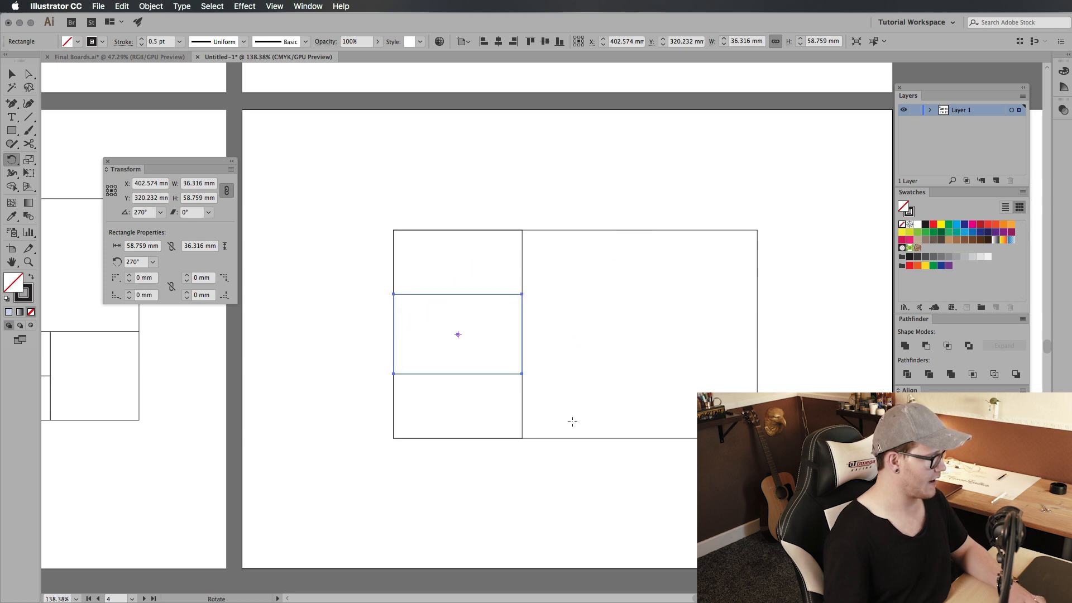
key(v)
click(567, 423)
drag(494, 374, 493, 308)
click(581, 323)
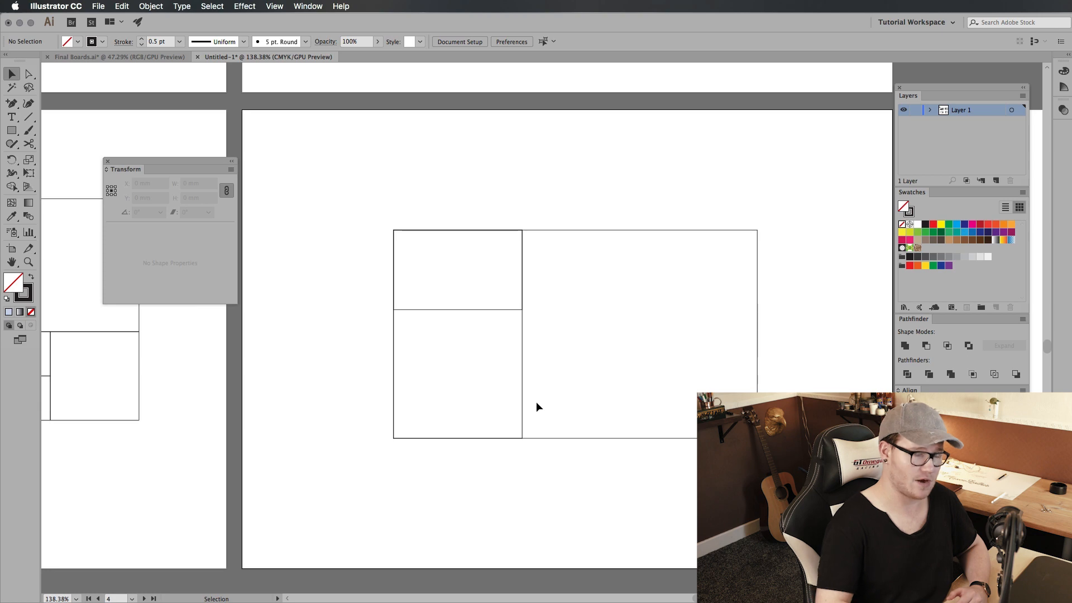
Step: Draw a circle about 41.8 mm in diameter in the large empty section of the layout and select it
drag(536, 370, 445, 410)
drag(438, 178, 529, 391)
drag(454, 72, 471, 153)
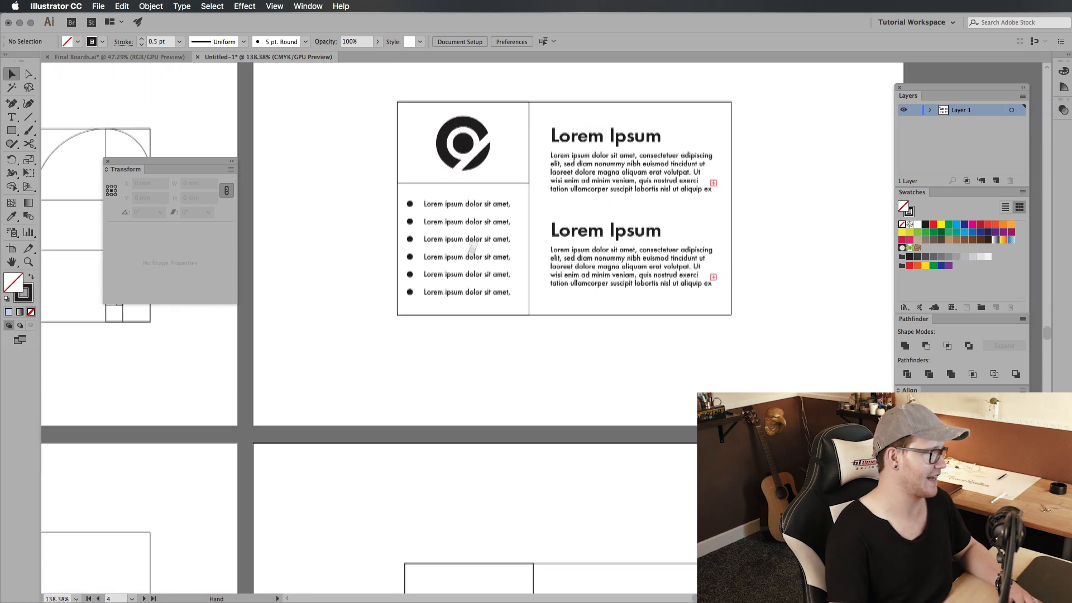
scroll(555, 268, down, 5)
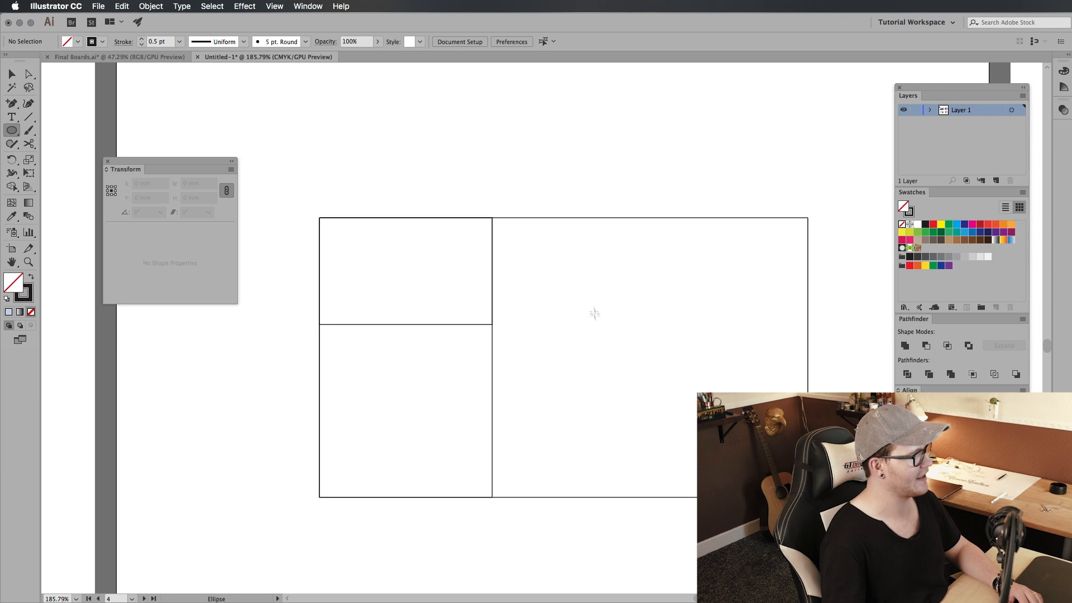
drag(594, 311, 676, 405)
key(v)
click(580, 306)
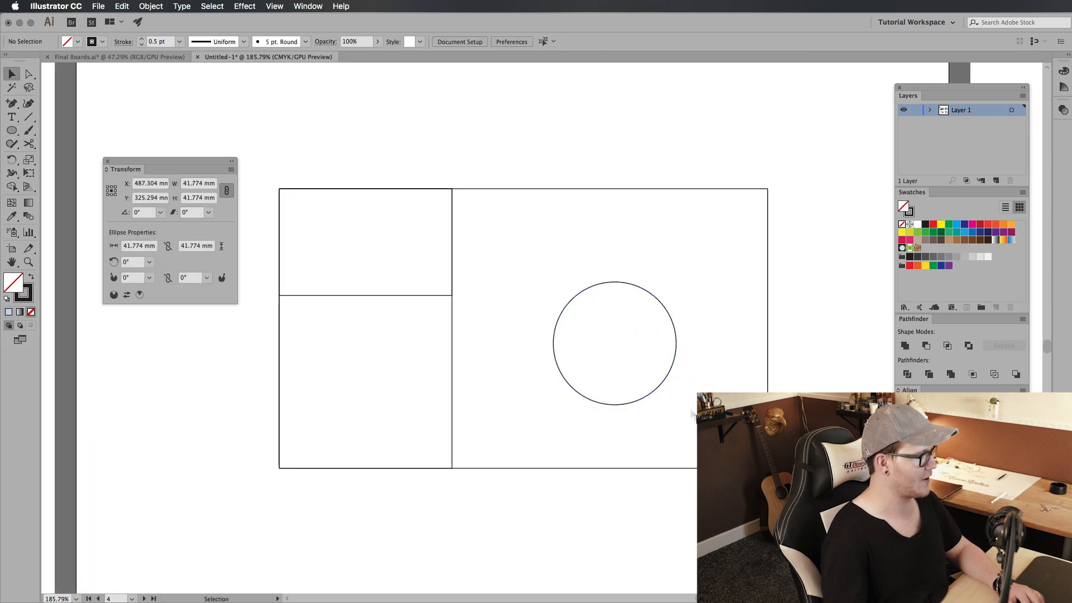
drag(568, 252, 634, 376)
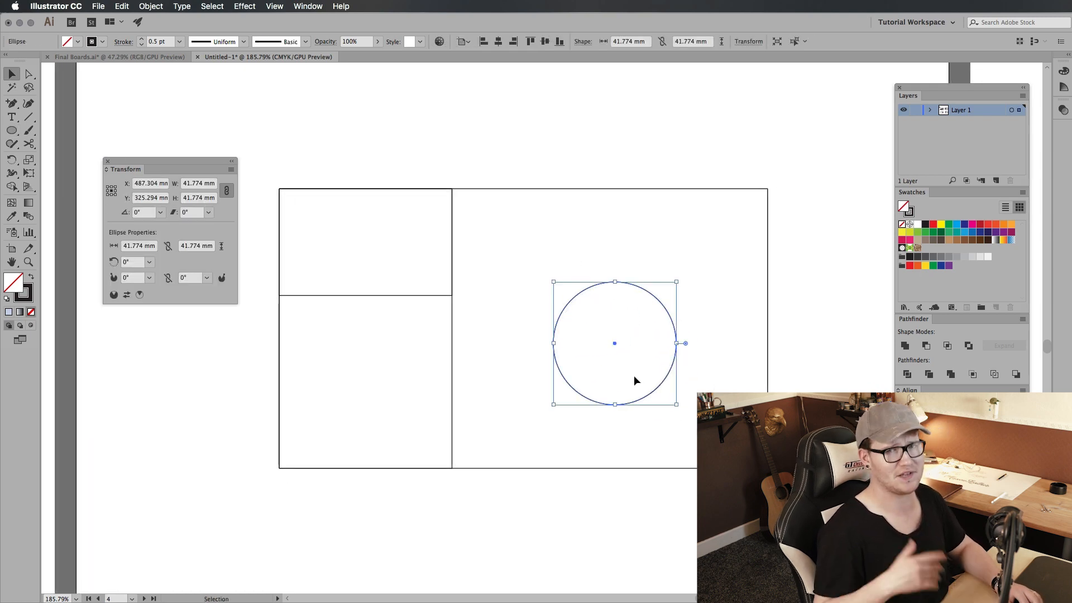
Step: Keep the circle outlined and add a concentric copy scaled proportionally to its width divided by 1.618, 25.818 mm
key(shift+x)
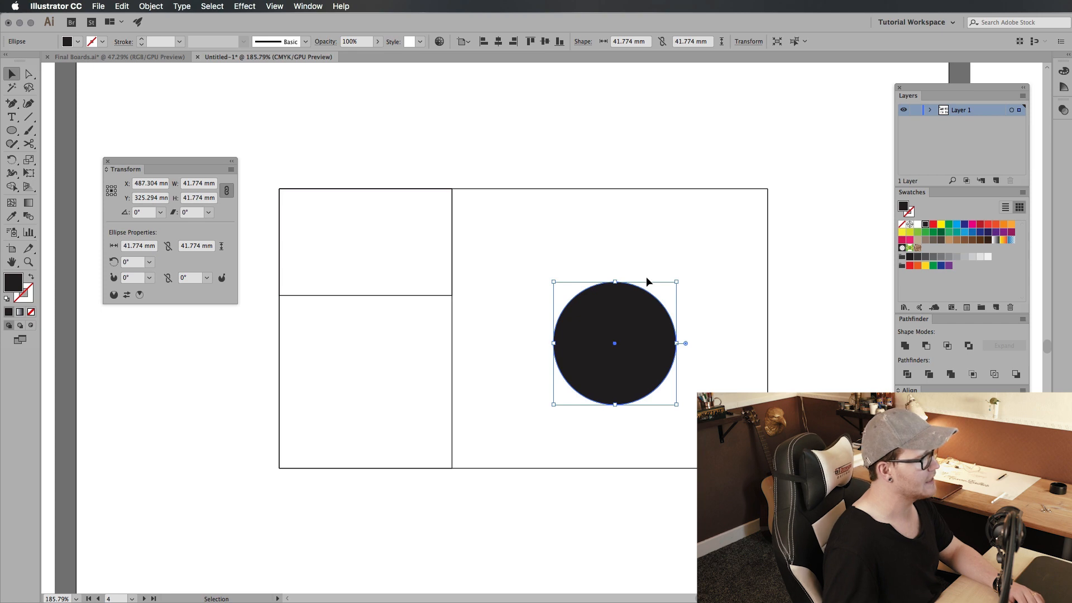
key(shift+x)
key(a)
key(v)
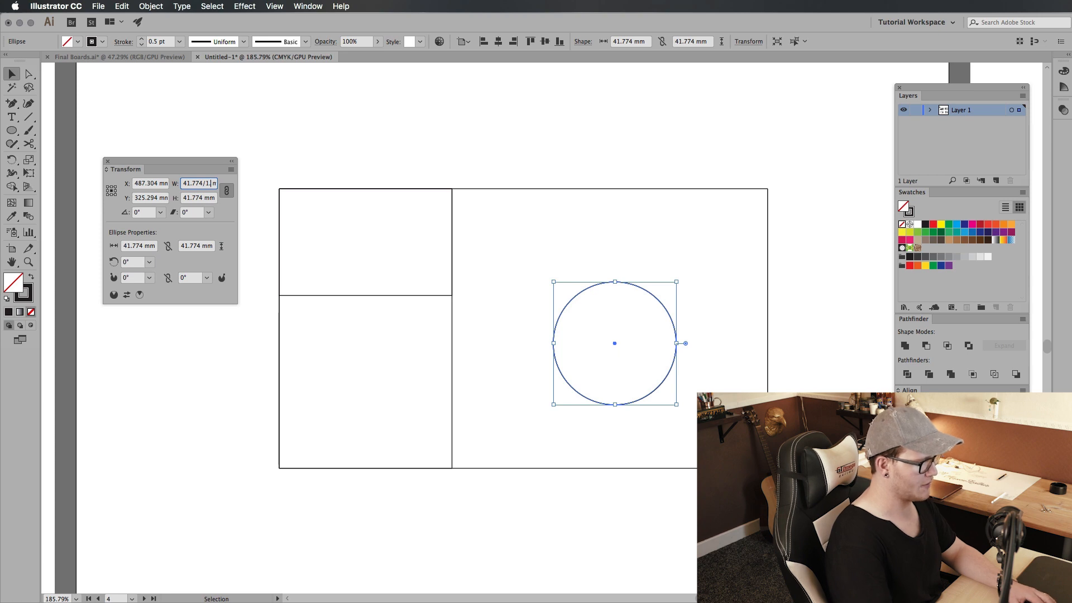
text(8)
key(alt+Return)
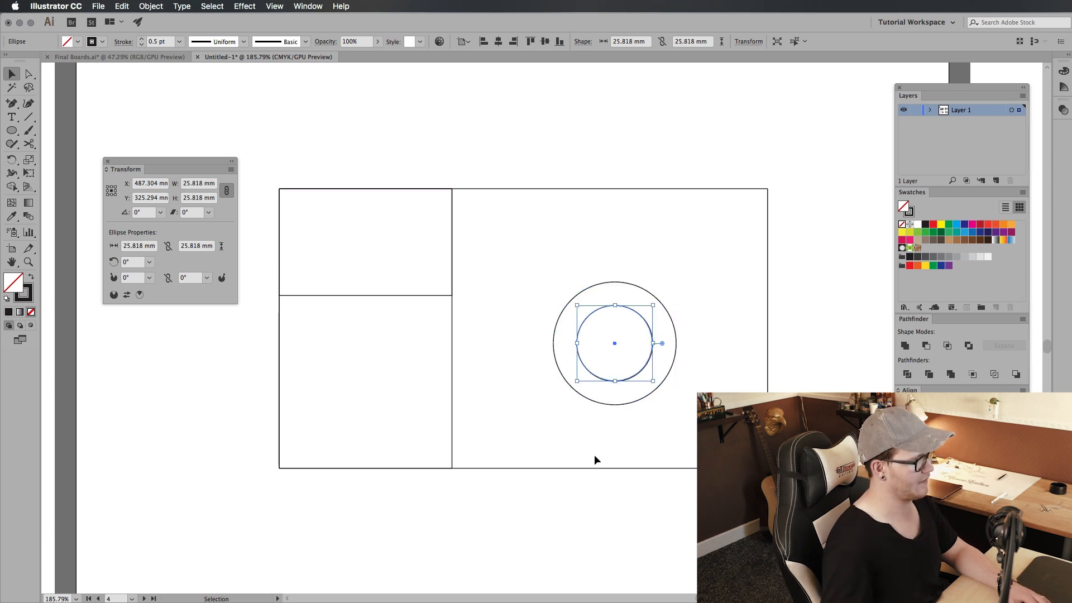
Step: Move both concentric circles outside the large rectangle, beyond its right edge, and give them a black fill without a stroke
click(592, 454)
key(super+a)
key(shift+x)
key(shift+x)
click(488, 294)
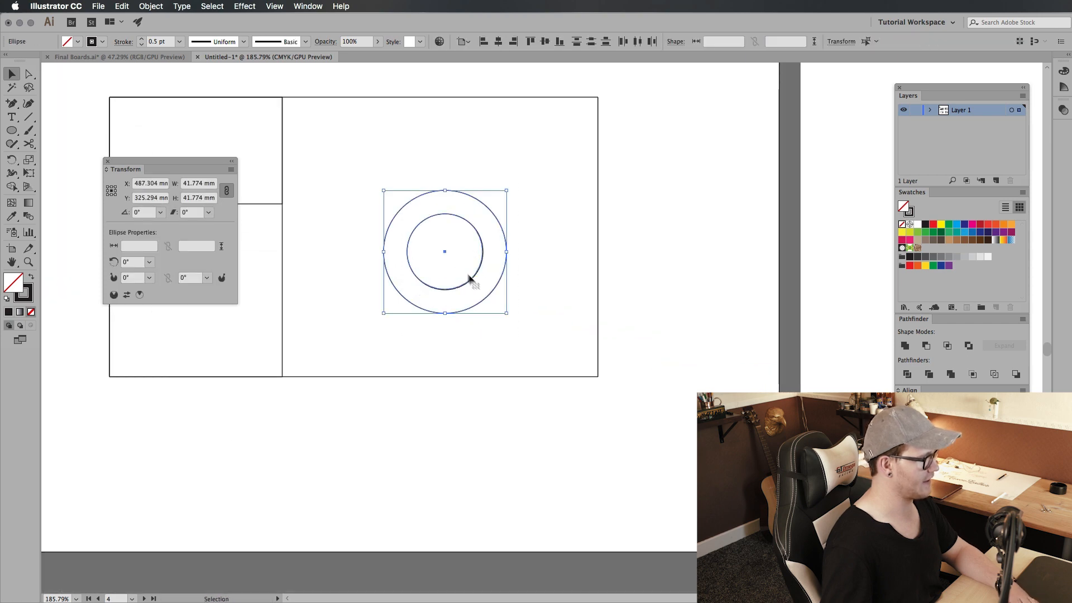
drag(471, 278, 731, 362)
key(shift+x)
Step: Try cutting the inner circle out of the outer circle with the Minus Front shape mode
mouse_move(783, 241)
mouse_down()
mouse_move(690, 256)
mouse_move(582, 431)
mouse_up()
click(668, 258)
click(925, 345)
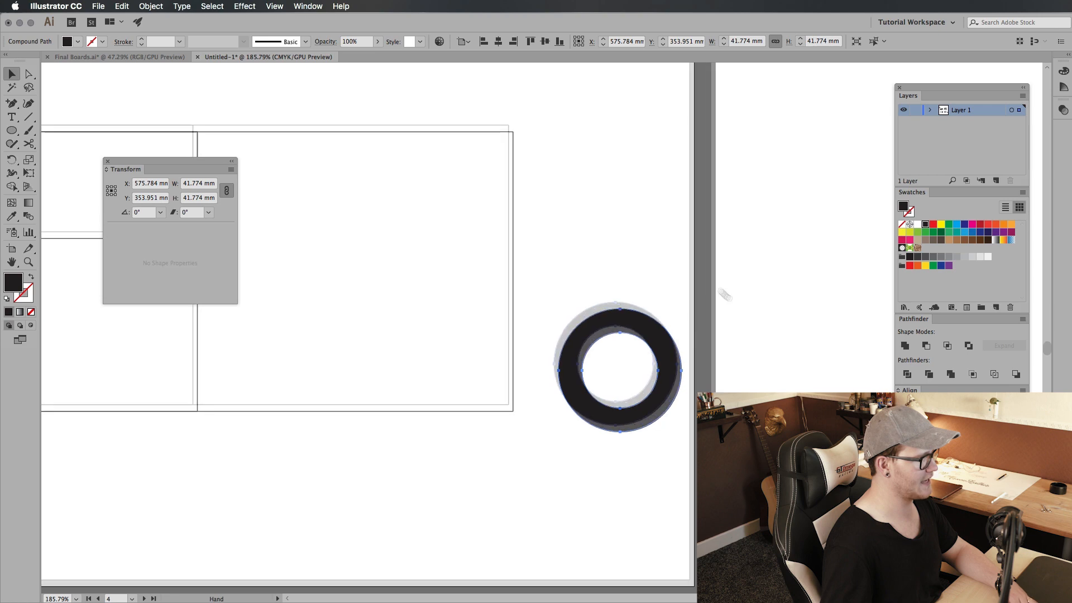
scroll(718, 292, left, 5)
scroll(718, 292, up, 2)
click(829, 385)
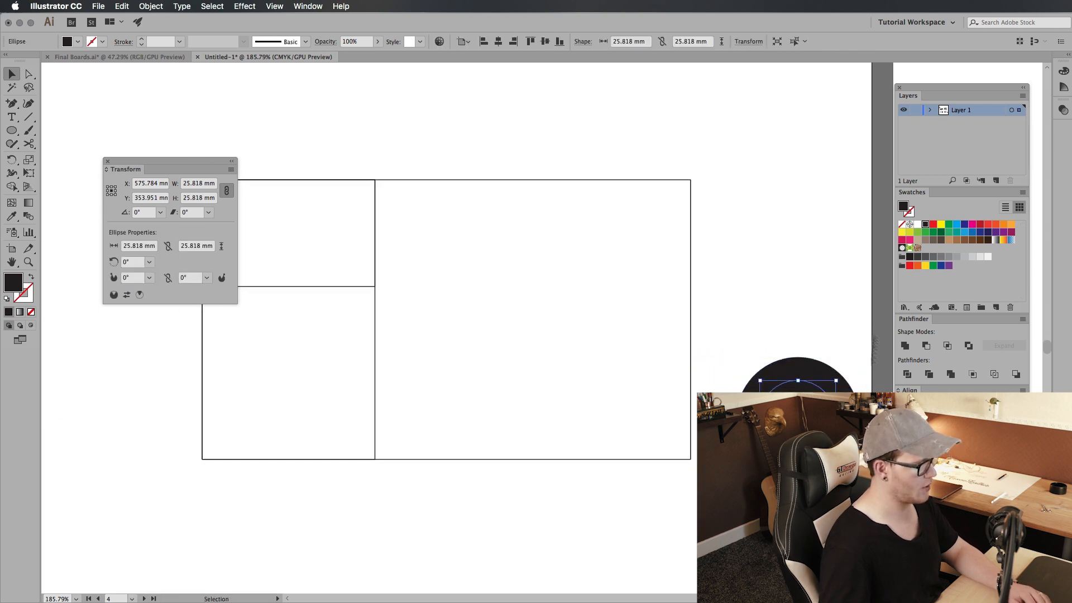
drag(858, 321, 804, 399)
click(929, 345)
key(super+z)
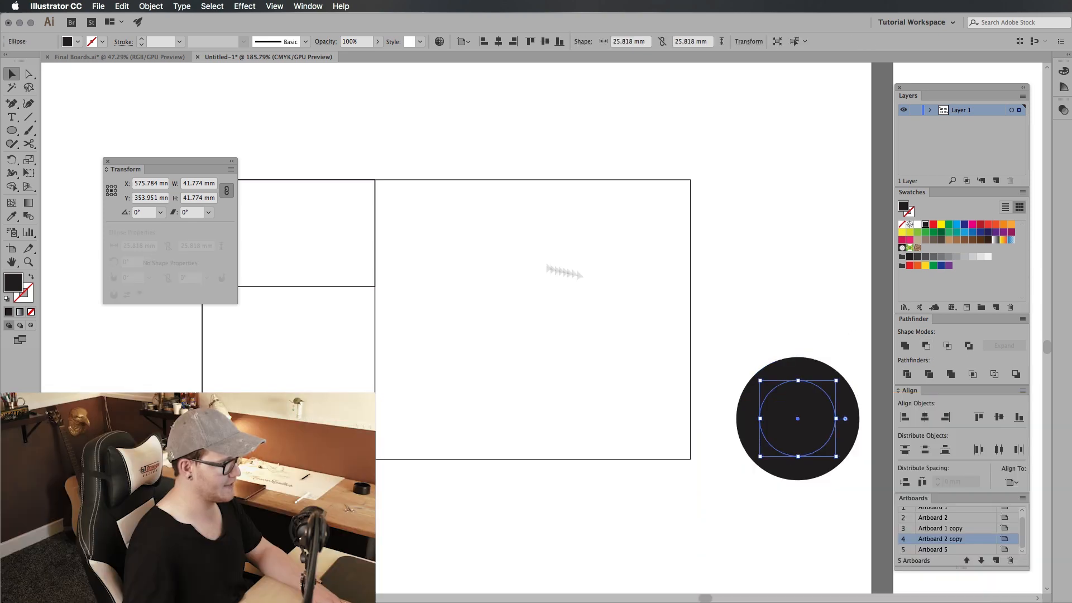
Step: Add a concentric 15.957 mm copy of the inner circle (width divided by 1.618) and cut the middle circle out of the outer disc
click(205, 185)
text(/1.618)
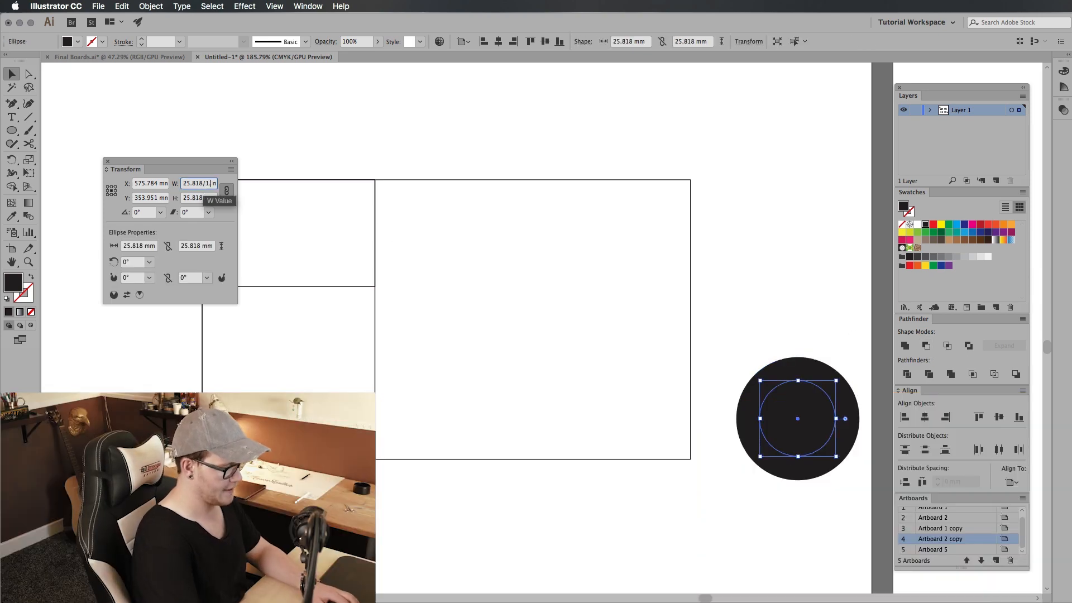
key(Return)
scroll(330, 223, right, 6)
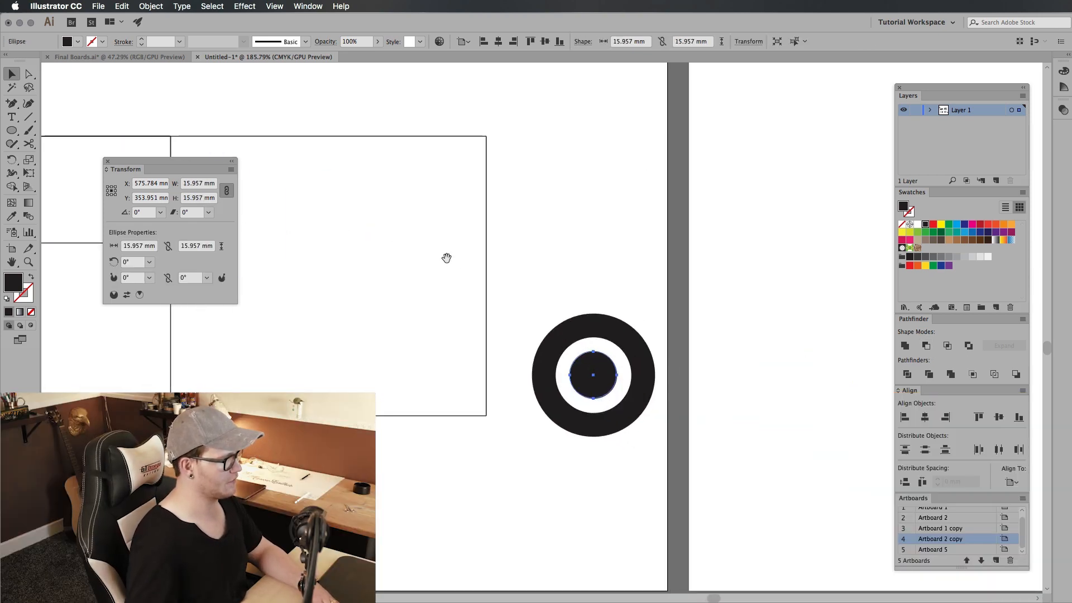
Step: Move the whole bullseye logo into the small upper-left rectangle of the layout and select it together with that rectangle
click(587, 248)
scroll(587, 248, down, 3)
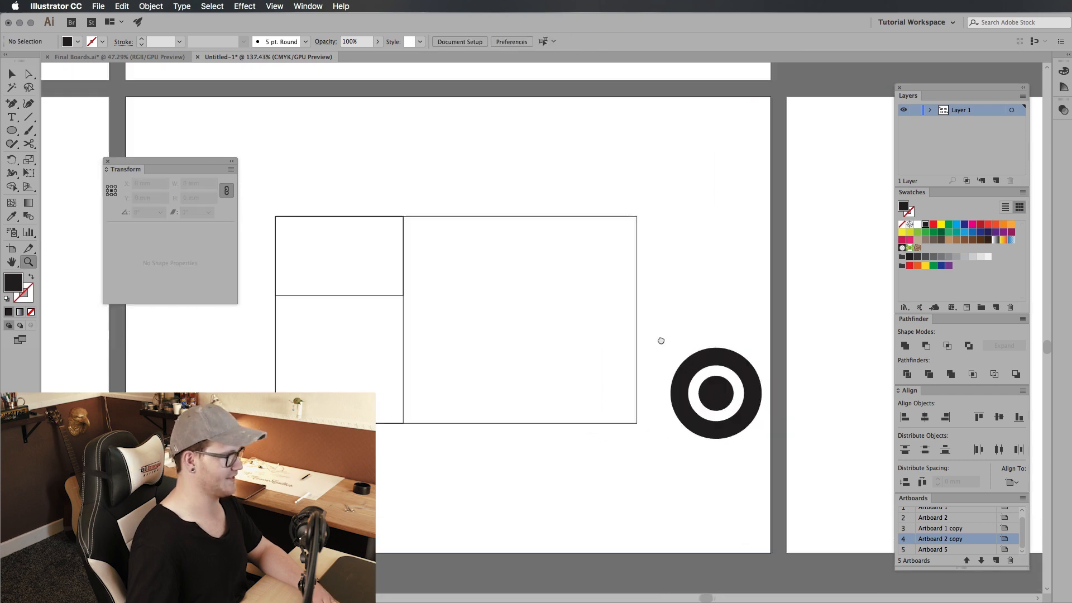
drag(768, 307, 701, 474)
drag(742, 381, 490, 282)
click(383, 224)
key(z)
key(v)
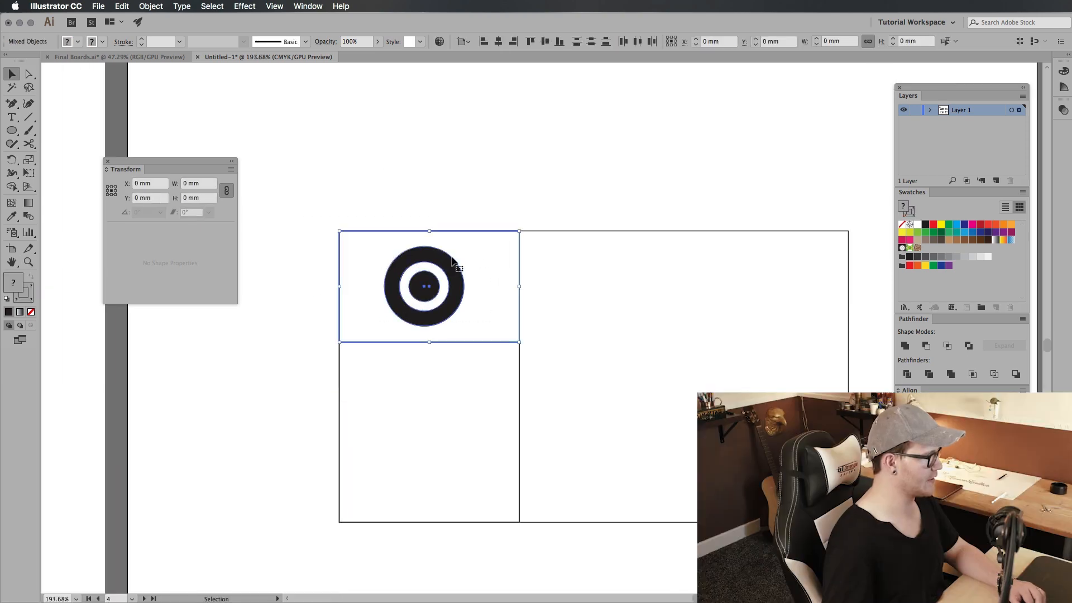
Step: Lock the three layout rectangles and scale the bullseye logo down slightly within the small upper-left rectangle
drag(589, 454, 668, 522)
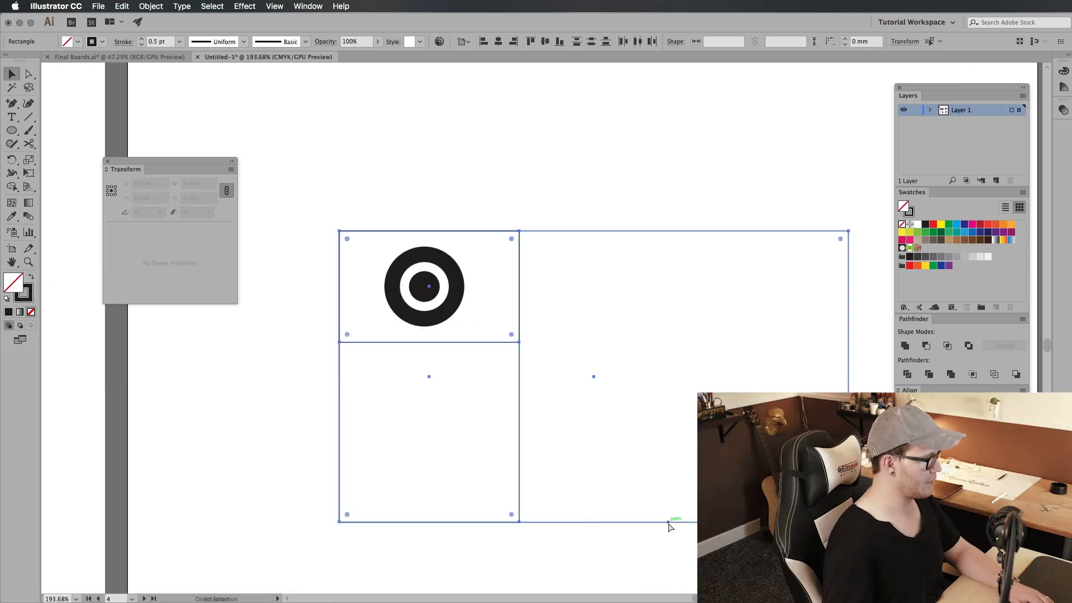
key(super+2)
mouse_move(489, 312)
mouse_down()
mouse_move(501, 333)
mouse_move(470, 341)
mouse_up()
click(467, 326)
click(564, 335)
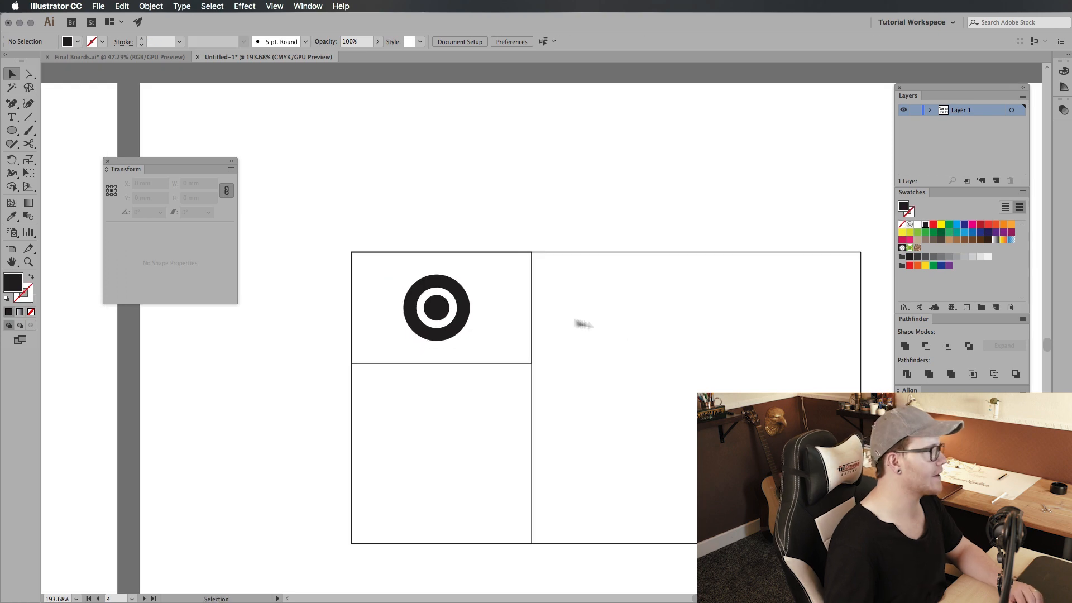
click(438, 309)
click(387, 305)
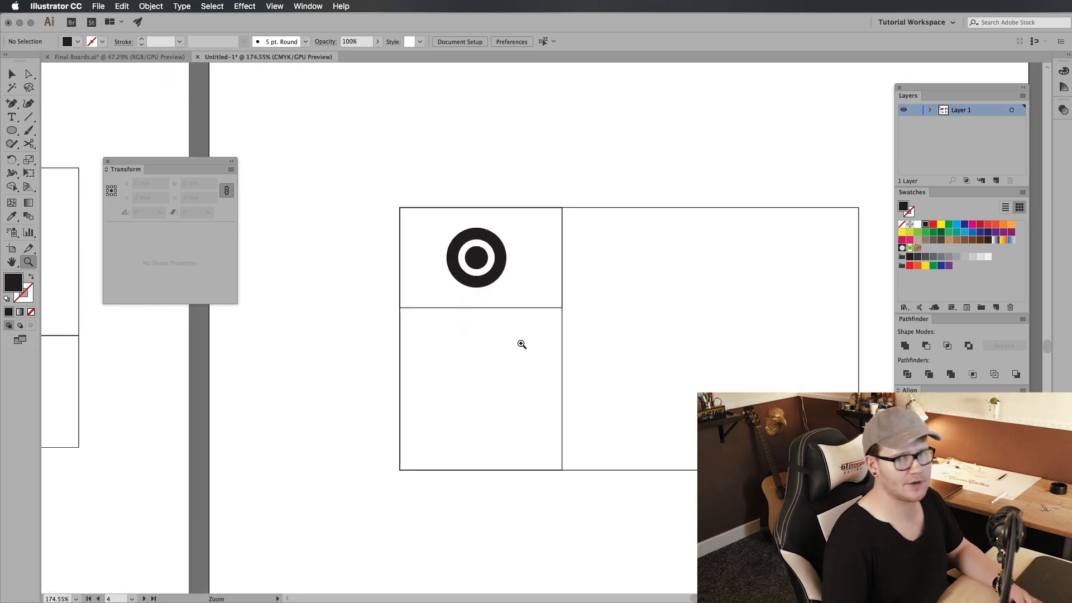
Step: Create a placeholder paragraph about 86 by 27 mm in the large right section and move it straight down to the lower half
drag(581, 358, 455, 380)
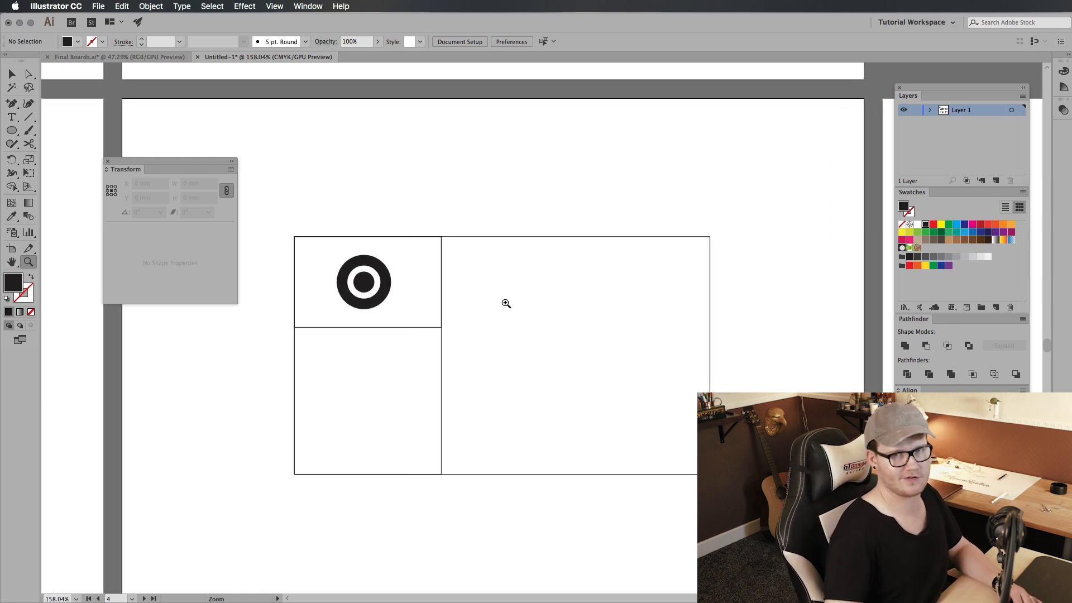
key(t)
drag(471, 271, 686, 341)
key(Escape)
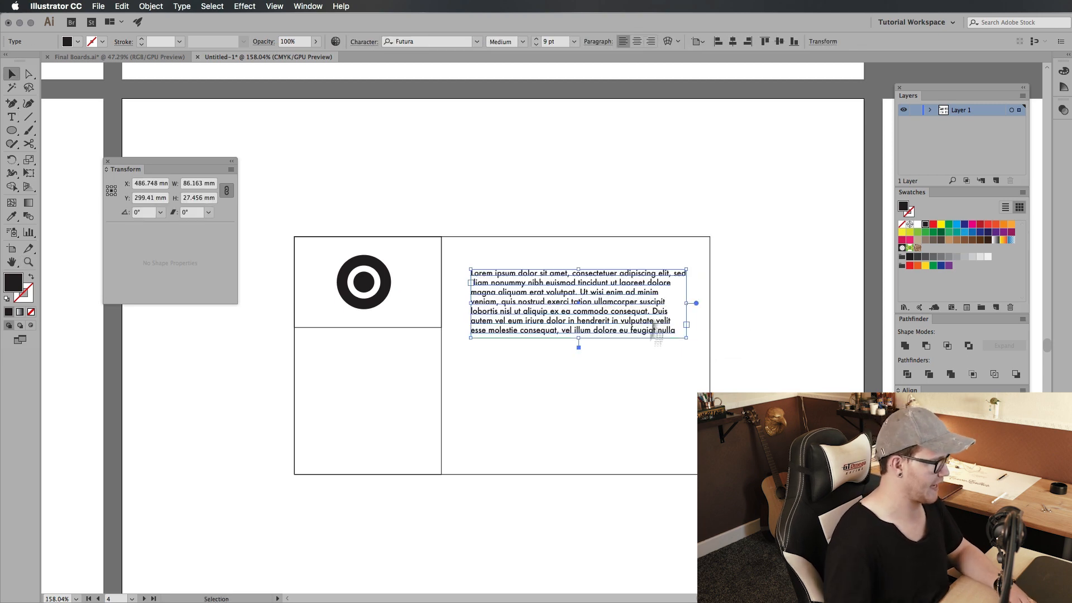
drag(605, 329, 605, 442)
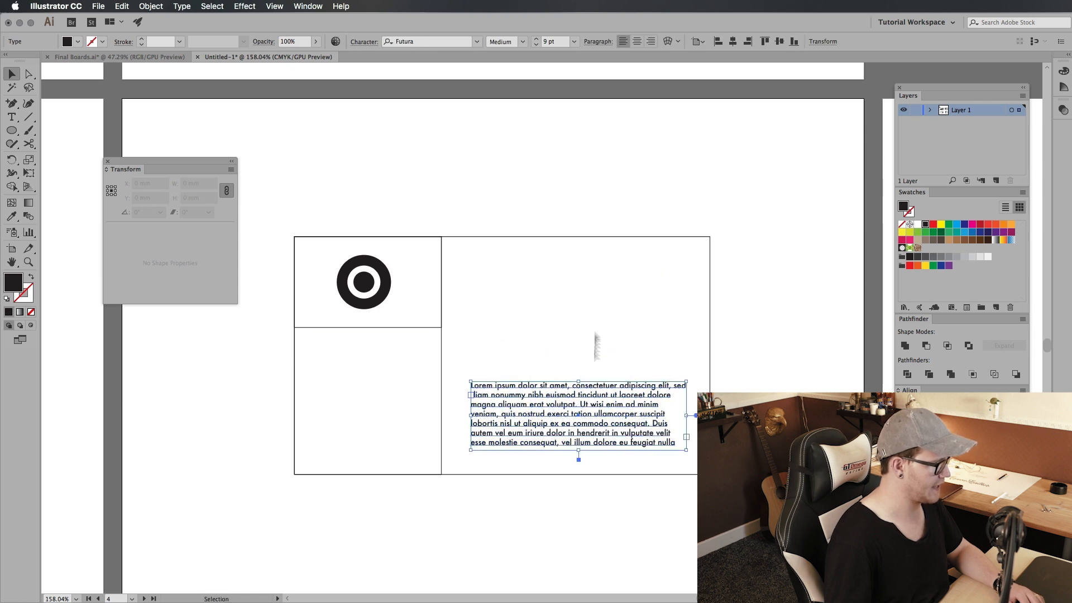
scroll(580, 393, up, 2)
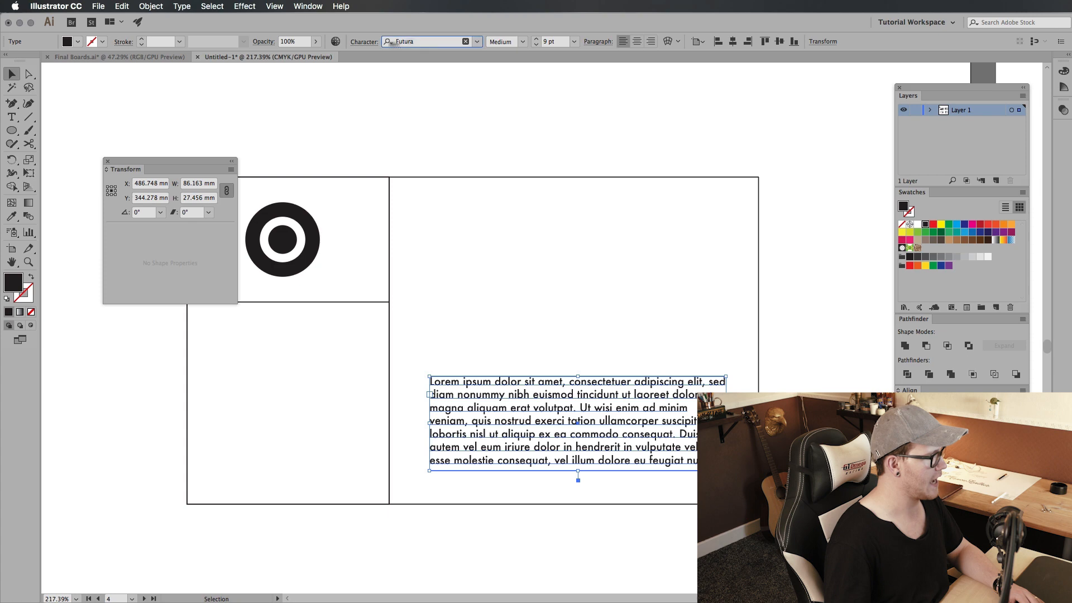
drag(506, 330, 595, 420)
click(558, 347)
drag(547, 354, 603, 444)
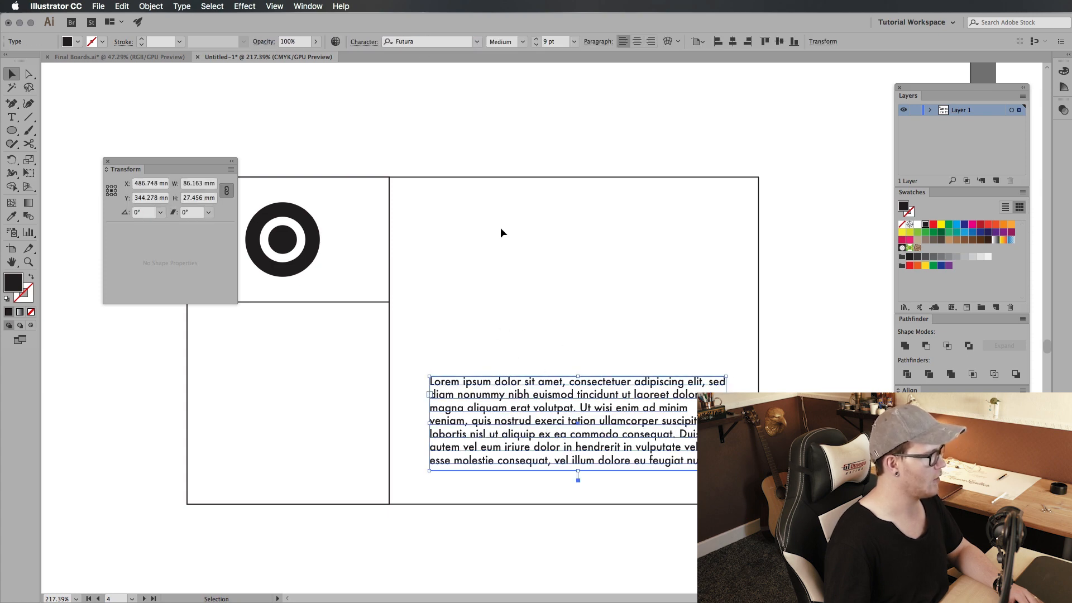
click(533, 366)
drag(495, 350, 514, 456)
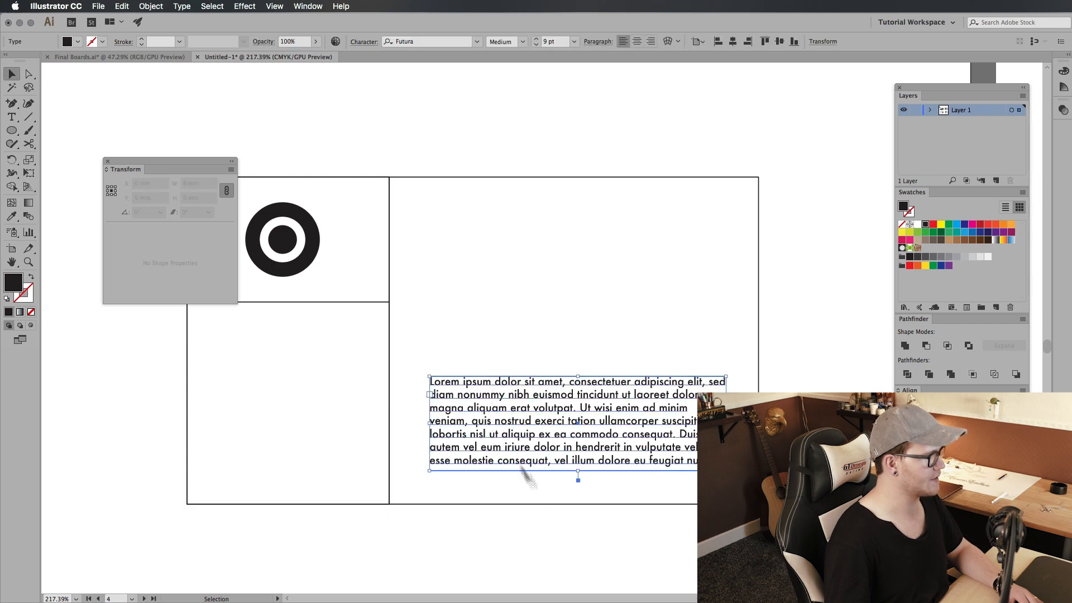
click(561, 551)
drag(616, 453, 584, 462)
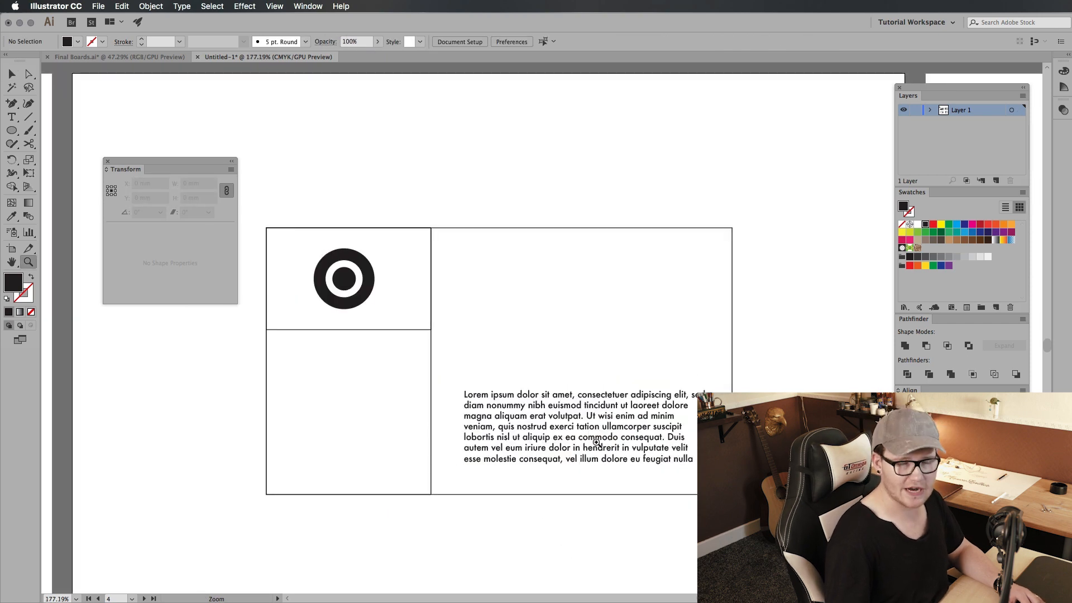
Step: Nudge the paragraph slightly lower and add an enlarged "Lorem ipsum" heading of 23.14 pt above it, aligned with its left edge
drag(522, 421, 551, 404)
key(v)
click(550, 367)
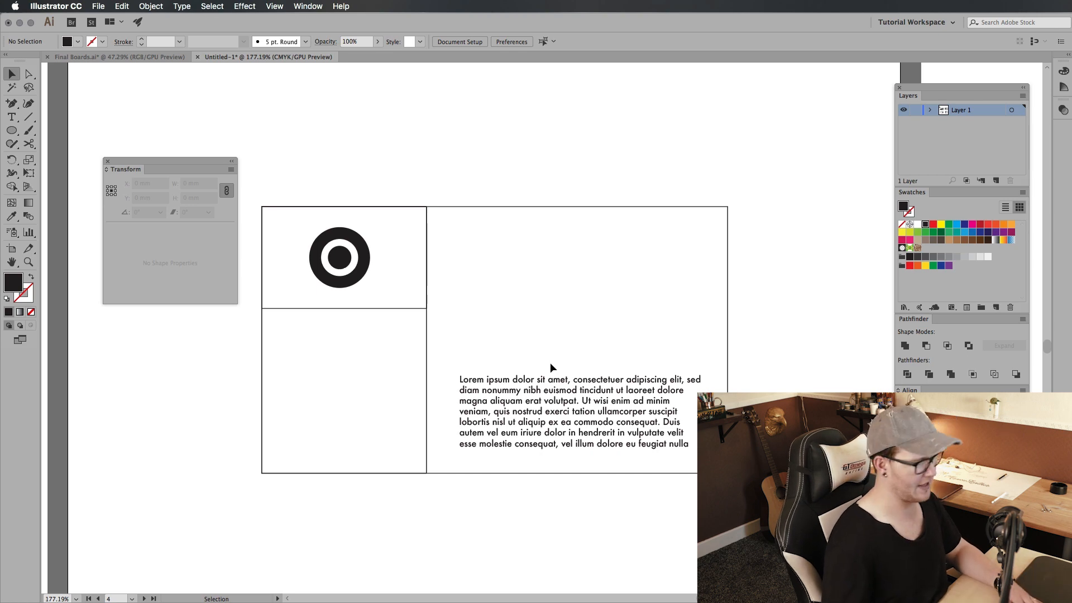
key(t)
click(487, 361)
key(Escape)
drag(539, 350, 577, 336)
click(642, 288)
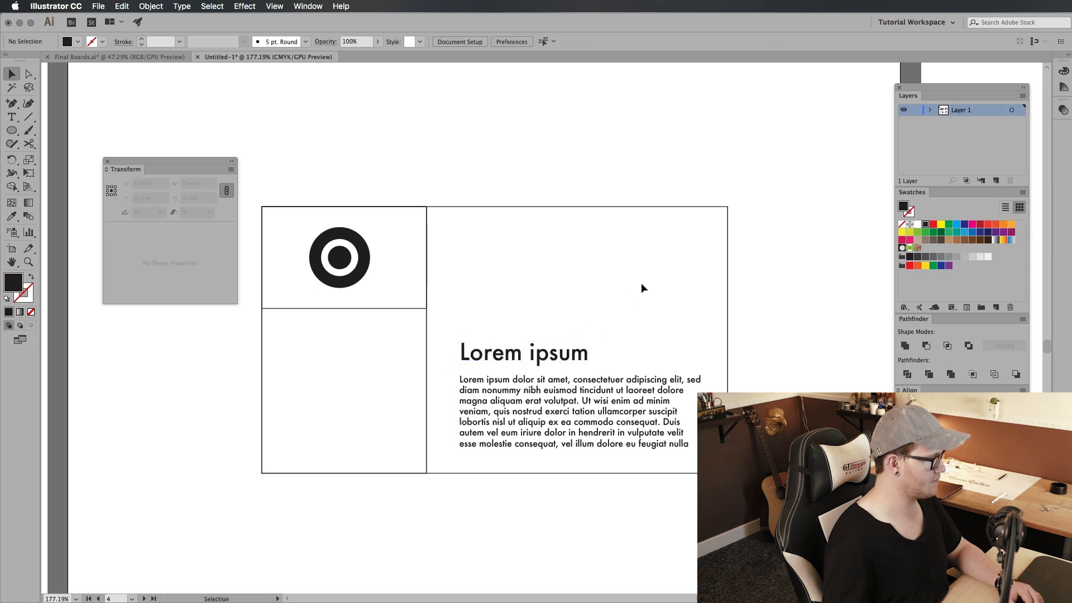
Step: Change the heading's font to Futura PT Heavy
click(556, 355)
click(477, 42)
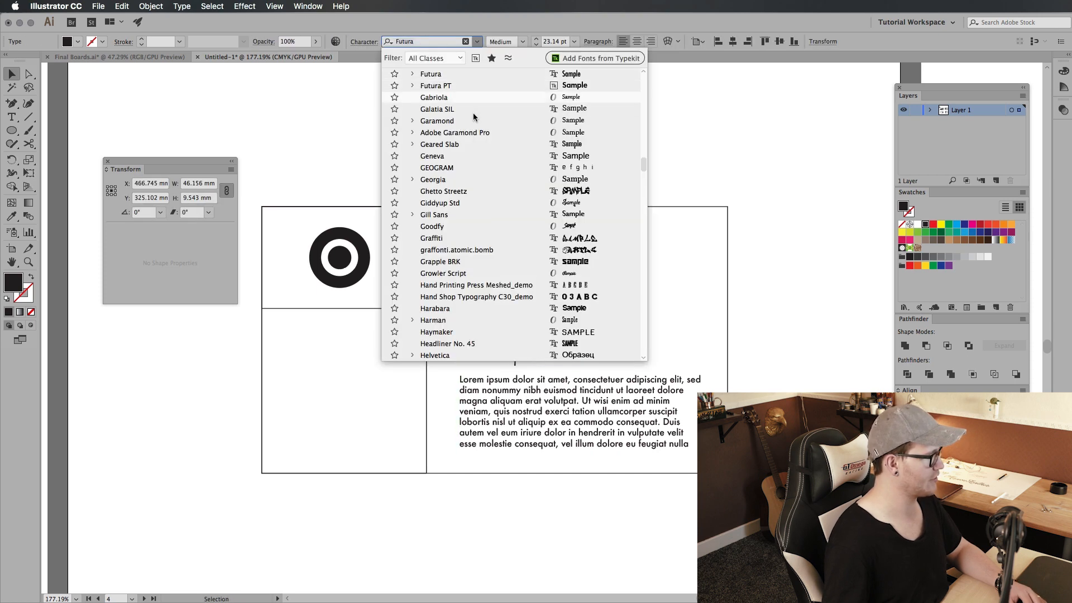
scroll(503, 239, down, 10)
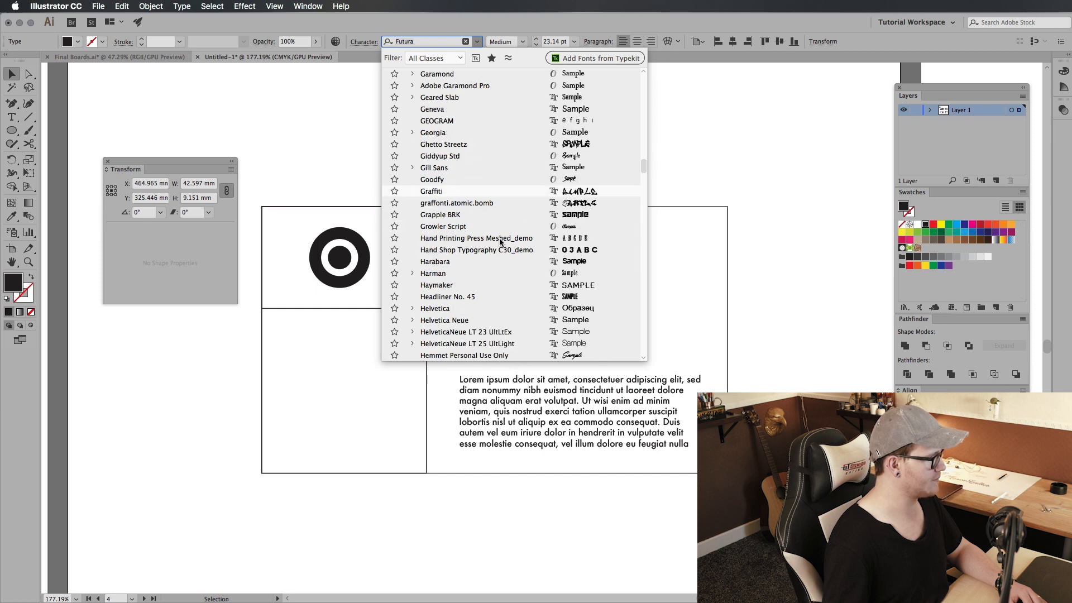
text(fut)
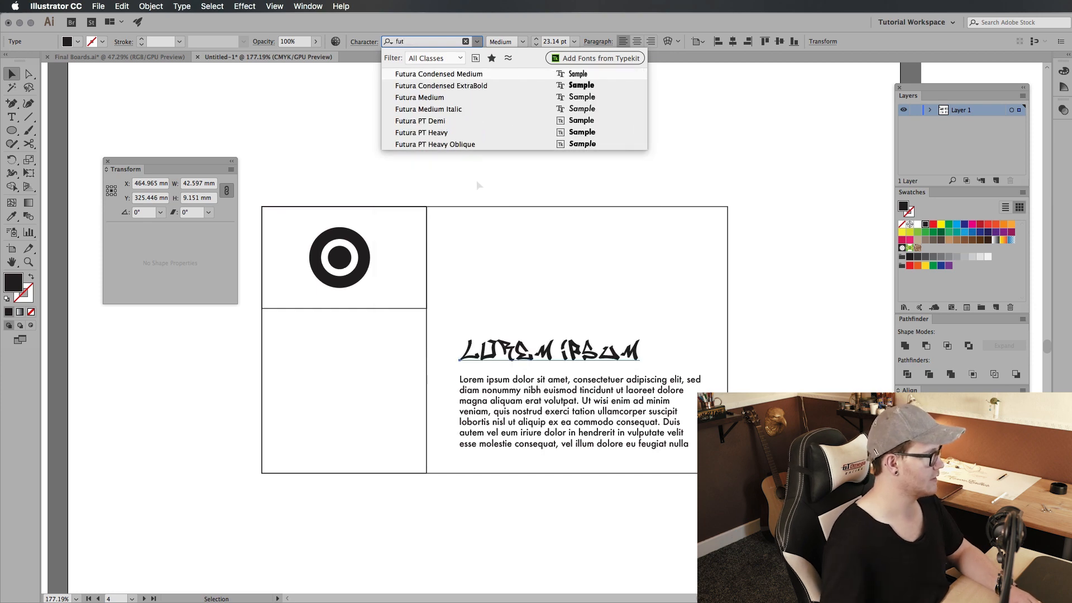
click(444, 132)
click(627, 358)
Step: Capitalize the second word of the heading so it reads "Lorem Ipsum"
key(z)
drag(550, 361, 540, 361)
key(t)
click(522, 354)
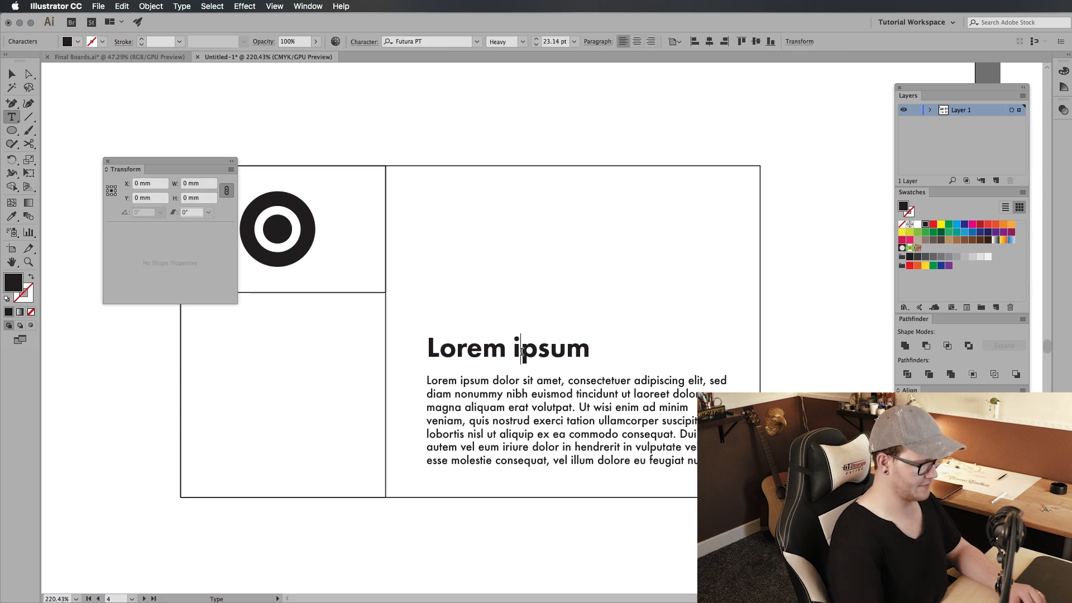
key(BackSpace)
text(I)
key(Escape)
click(629, 303)
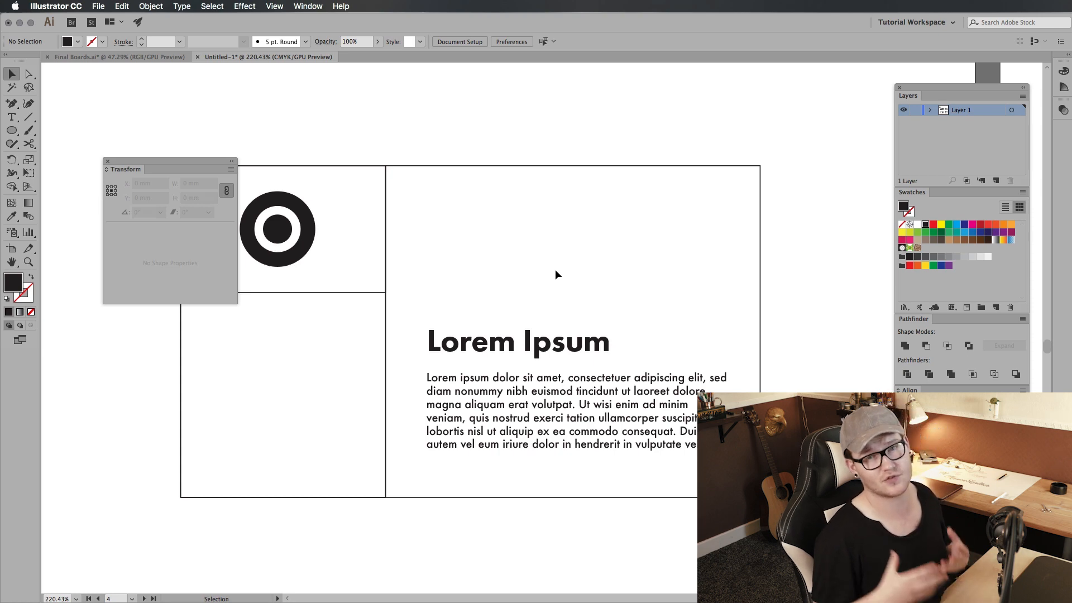
Step: Move the body paragraph lower in the right section to widen the gap below the heading
click(610, 378)
click(665, 335)
click(566, 404)
click(712, 324)
key(z)
drag(648, 354, 481, 371)
drag(481, 371, 474, 327)
drag(479, 334, 558, 342)
drag(558, 341, 557, 380)
key(v)
click(620, 291)
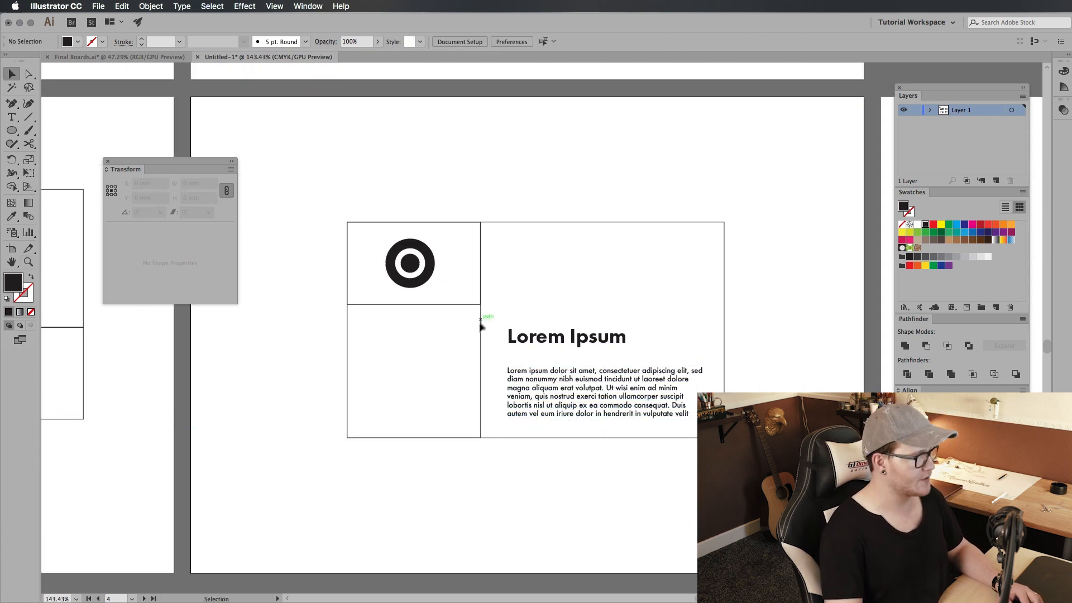
Step: Move the "Lorem Ipsum" heading slightly down toward the body paragraph, keeping their left edges aligned
click(608, 393)
click(656, 311)
key(z)
drag(584, 378, 624, 370)
drag(624, 370, 616, 367)
key(v)
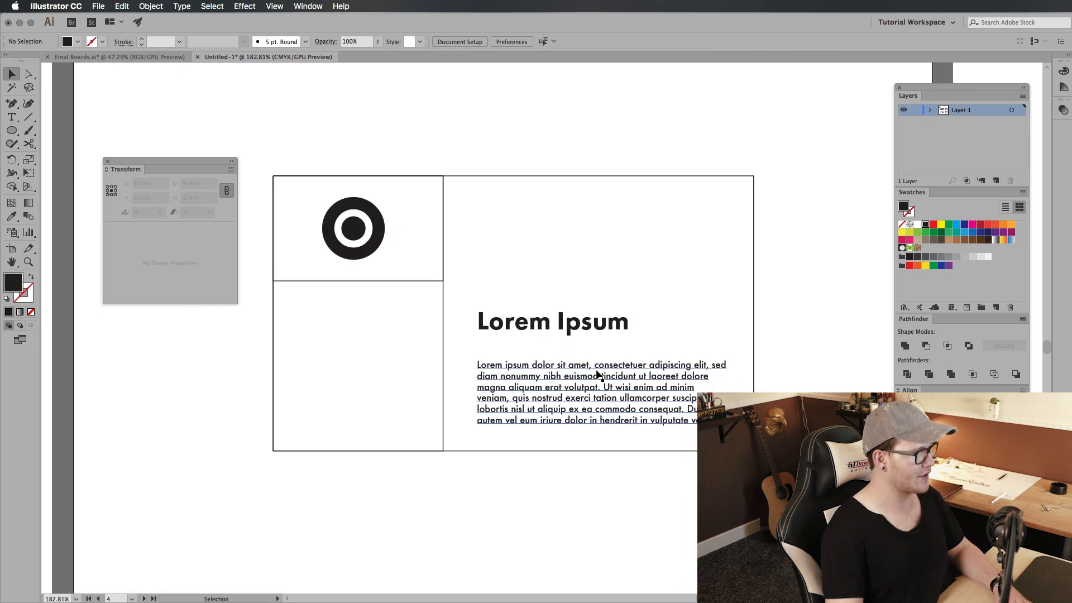
click(598, 373)
drag(615, 319, 569, 330)
click(613, 300)
click(569, 281)
click(577, 293)
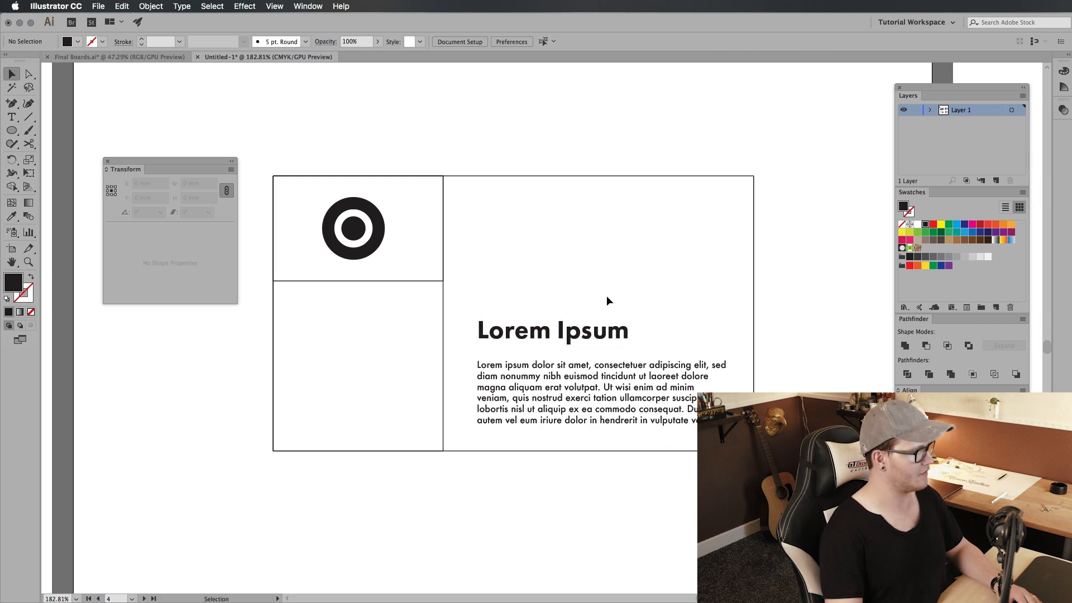
Step: Check the font sizes of the body paragraph and the heading
click(602, 419)
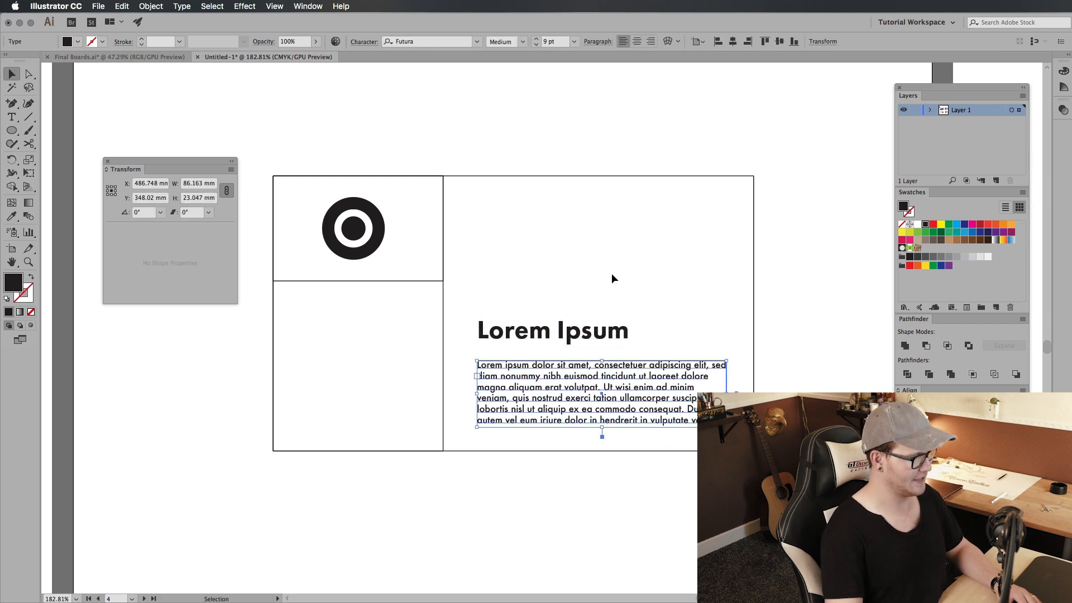
click(570, 330)
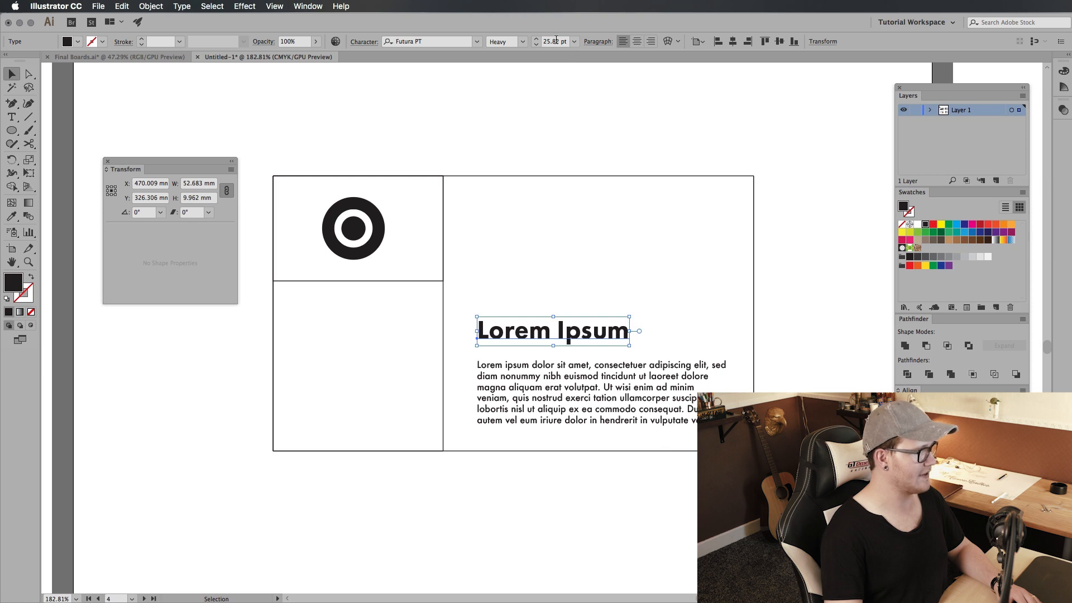
click(614, 236)
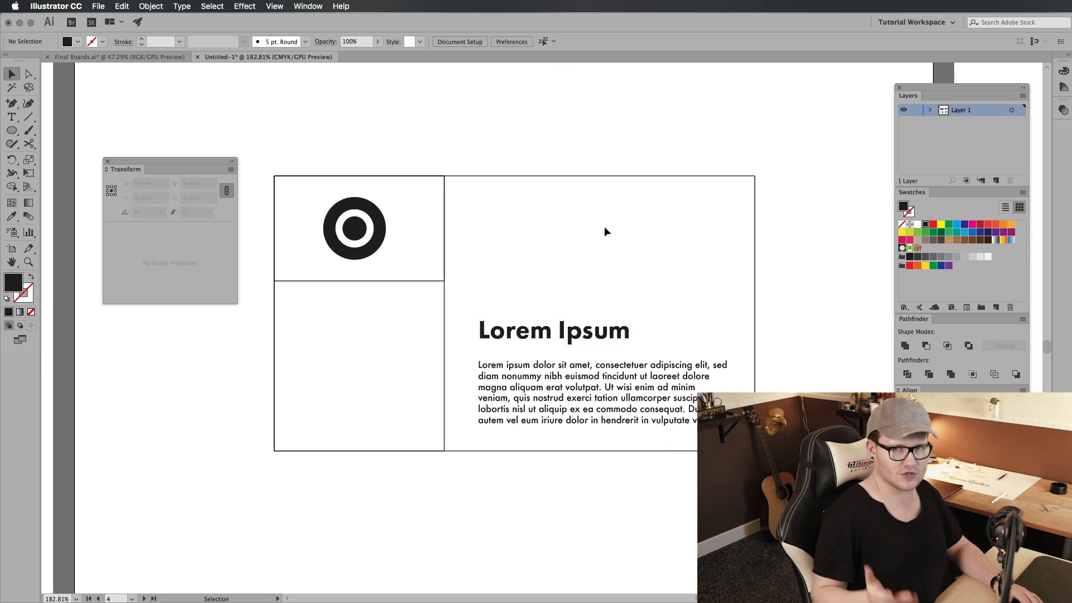
click(621, 363)
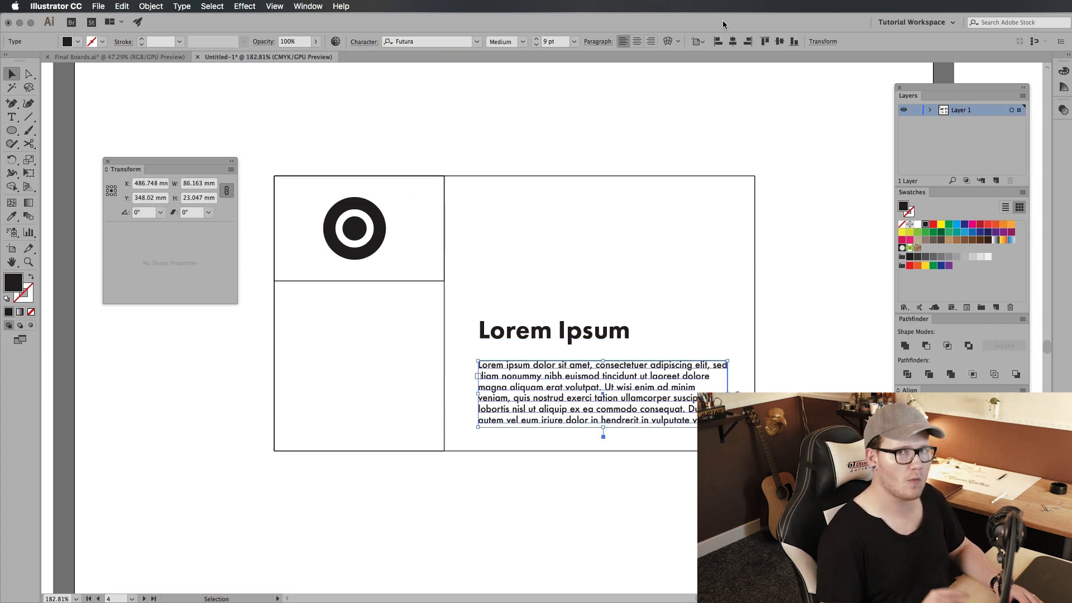
click(582, 332)
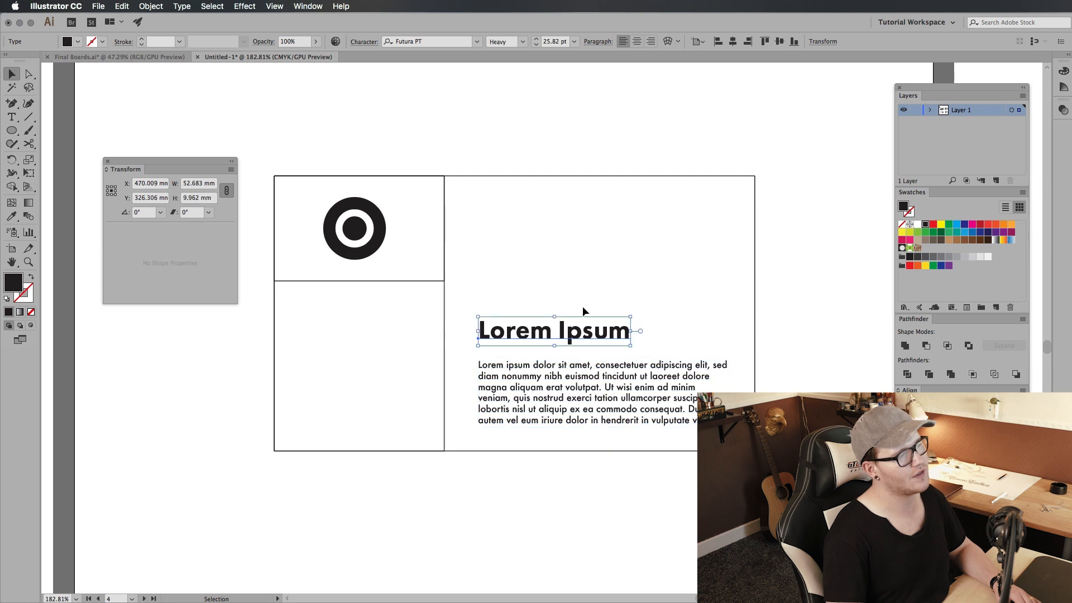
click(611, 226)
Step: Switch to Calculator and multiply the 9 pt body size by 1.618
key(super+Tab)
key(c)
drag(203, 158, 264, 147)
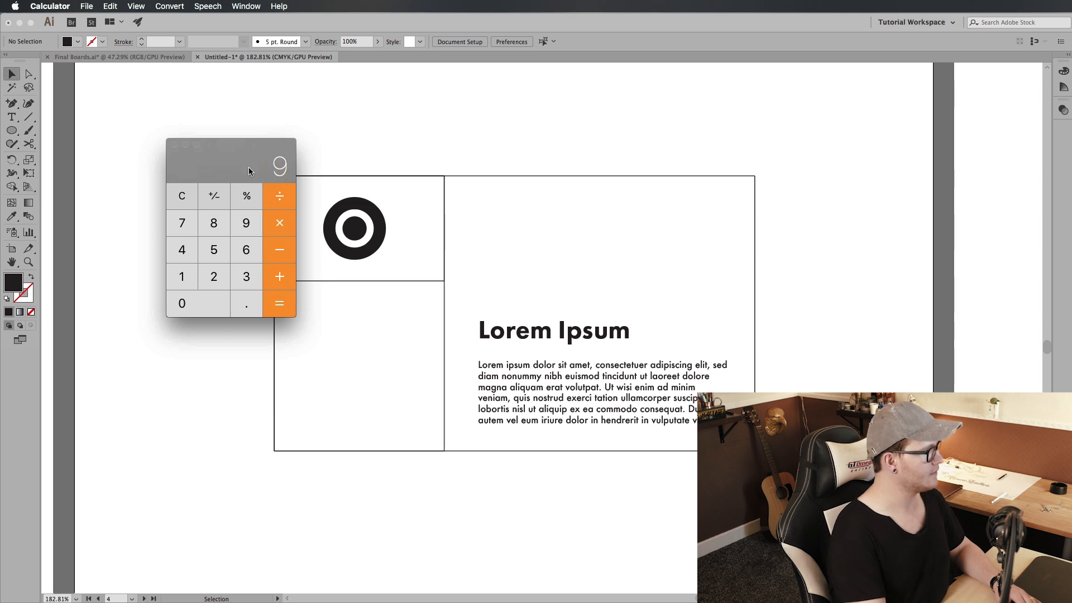
text(1.618)
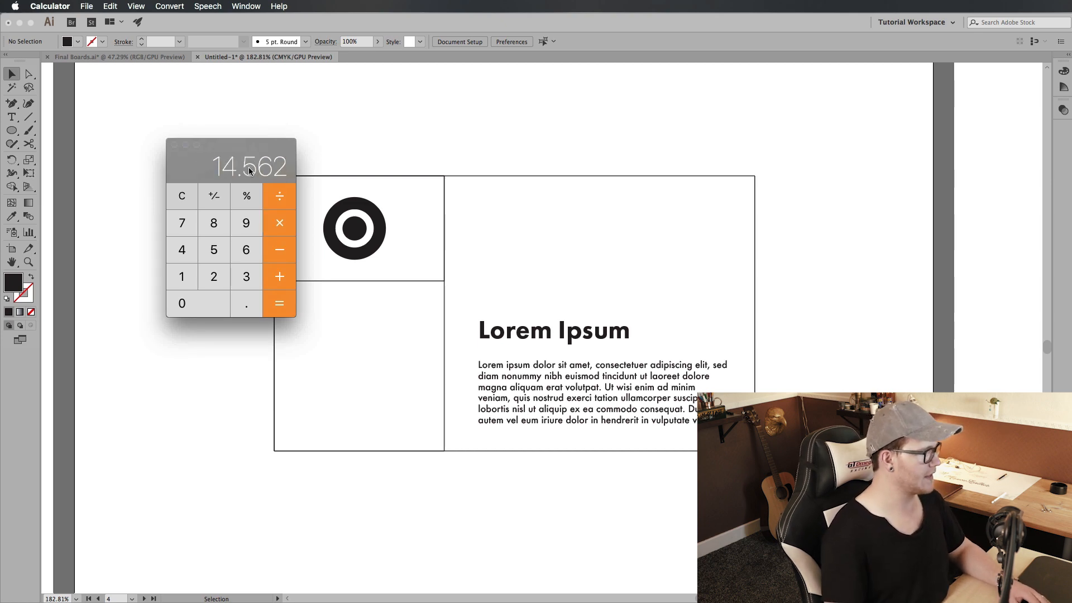
Step: Return to Illustrator and set the heading's font size to 14 pt
click(490, 261)
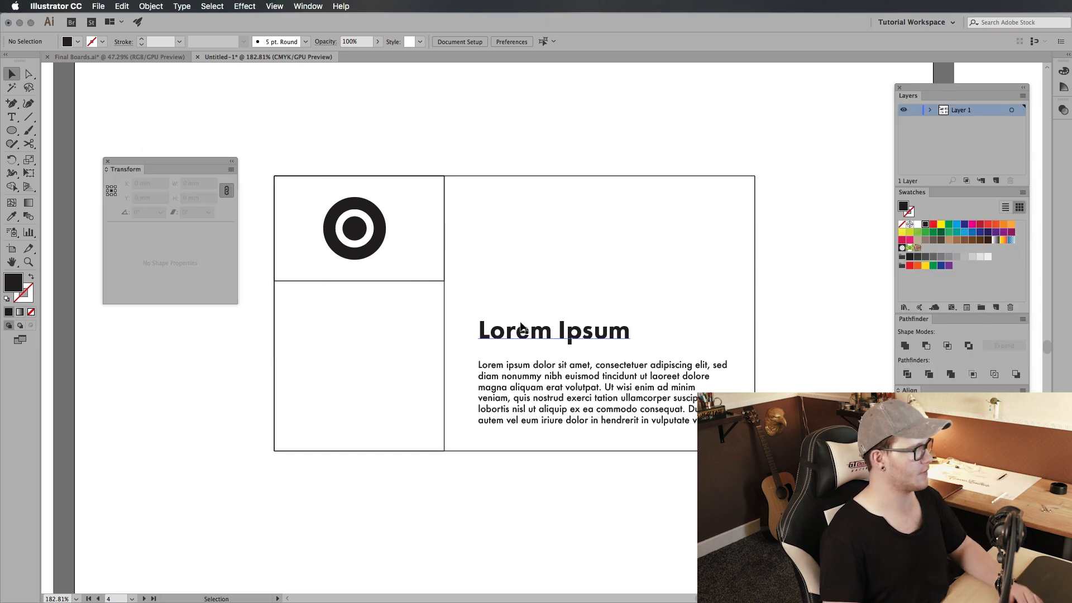
click(525, 330)
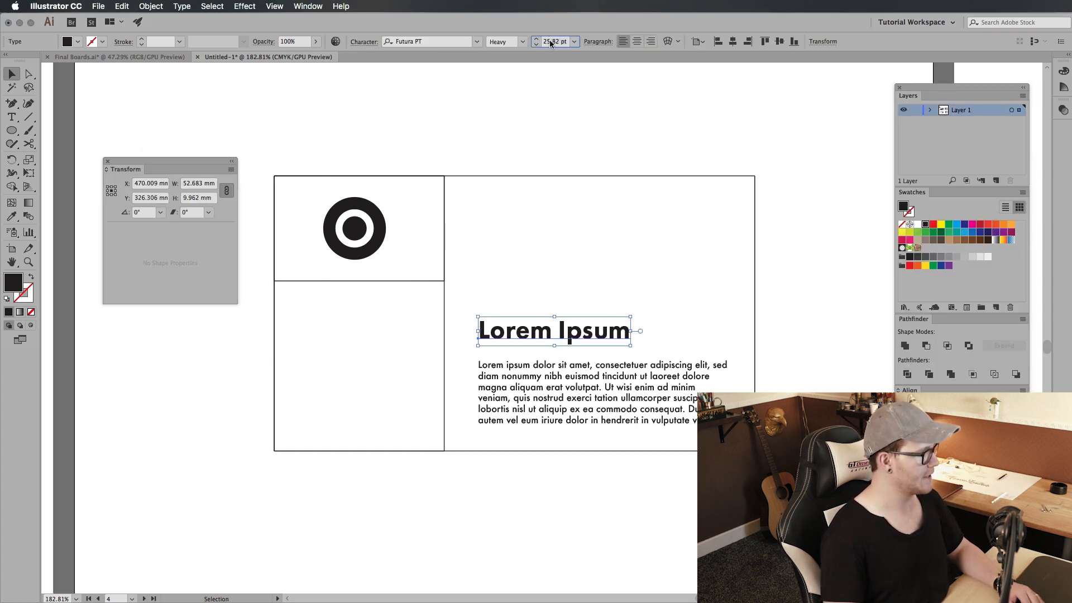
click(536, 42)
text(14)
key(Return)
click(578, 316)
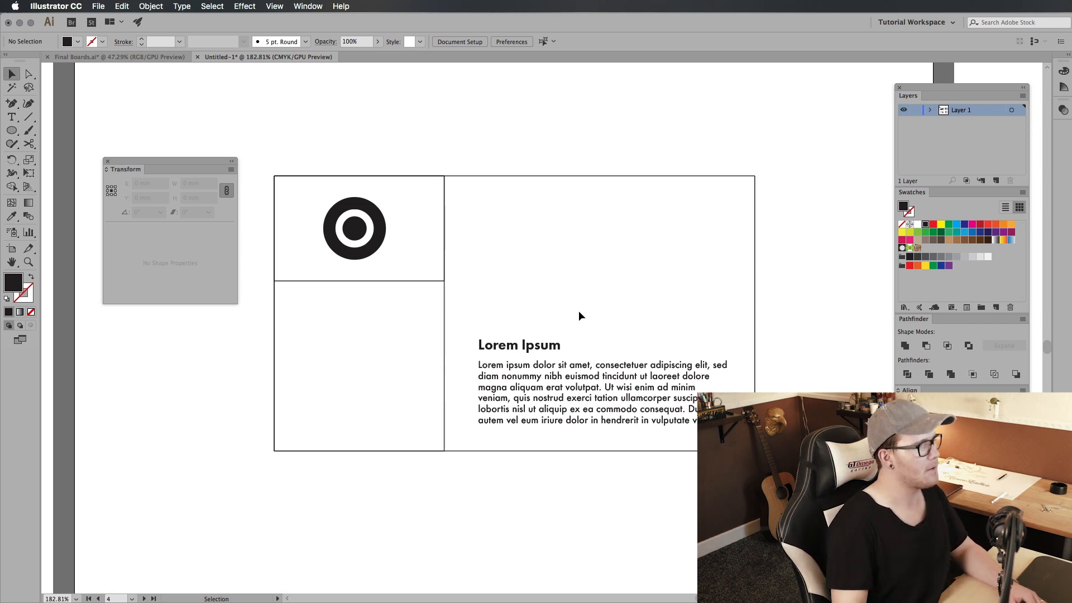
click(555, 344)
click(592, 320)
click(558, 344)
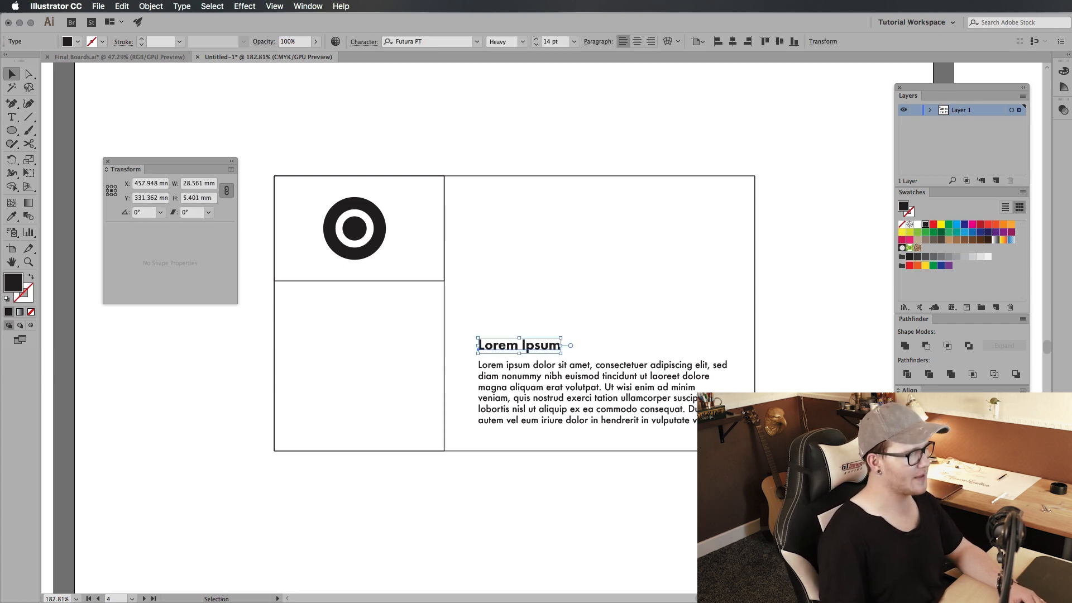
Step: Switch to Calculator and multiply the previous result by 1.618 once more
key(super+Tab)
drag(255, 153, 300, 177)
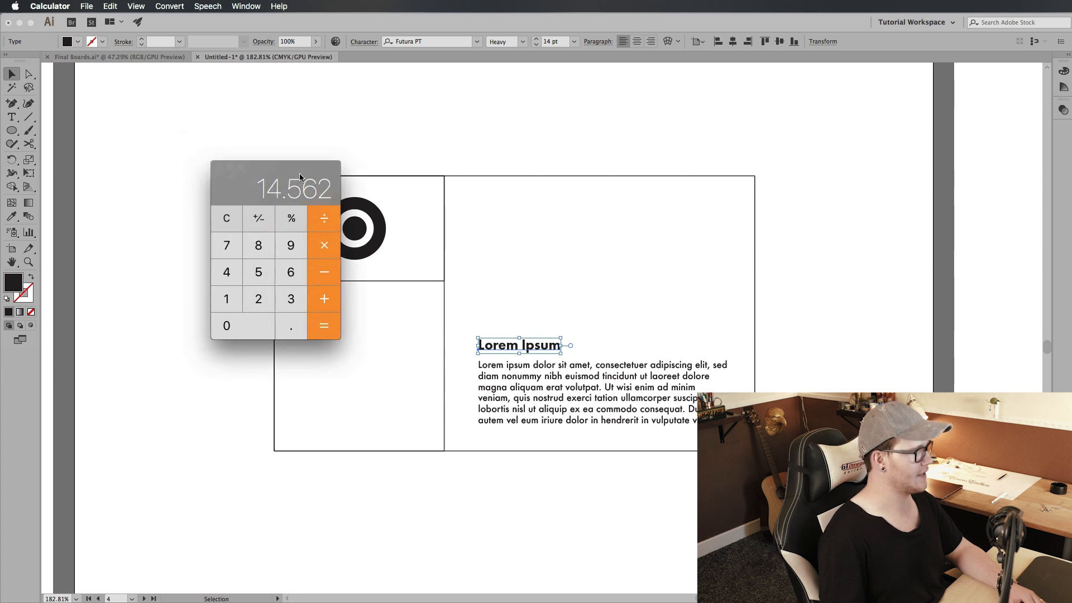
click(326, 323)
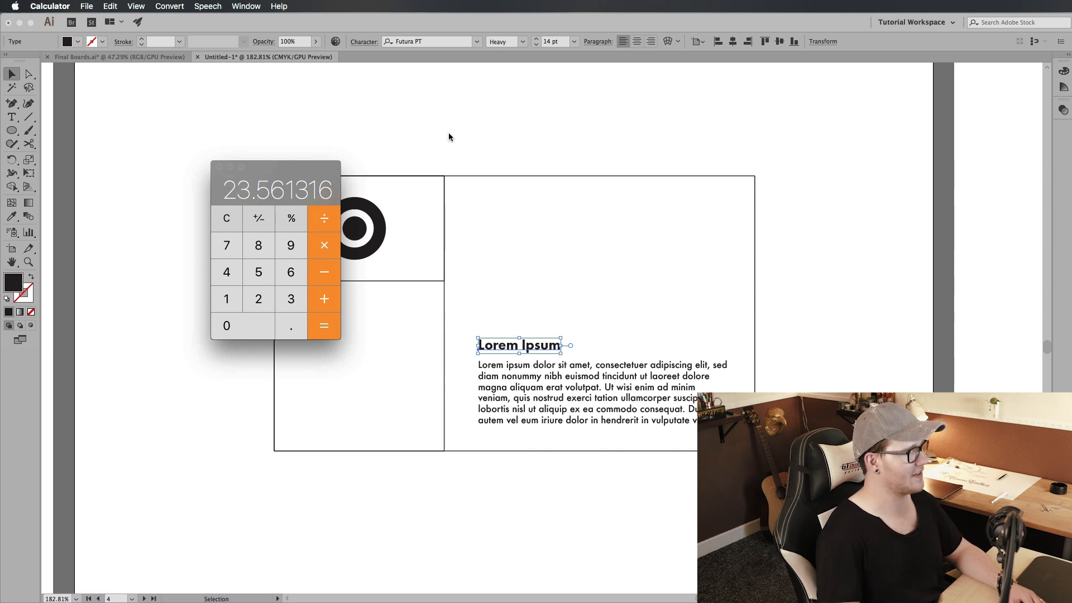
Step: Return to Illustrator and set the heading's font size to 23 pt
click(470, 114)
click(539, 337)
click(542, 342)
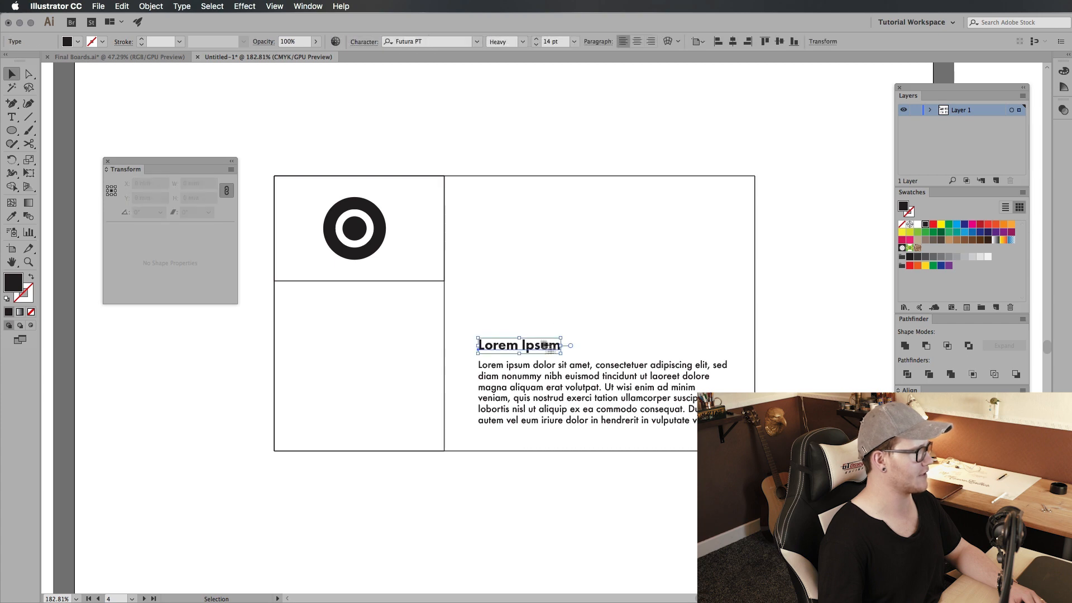
text(23)
key(Return)
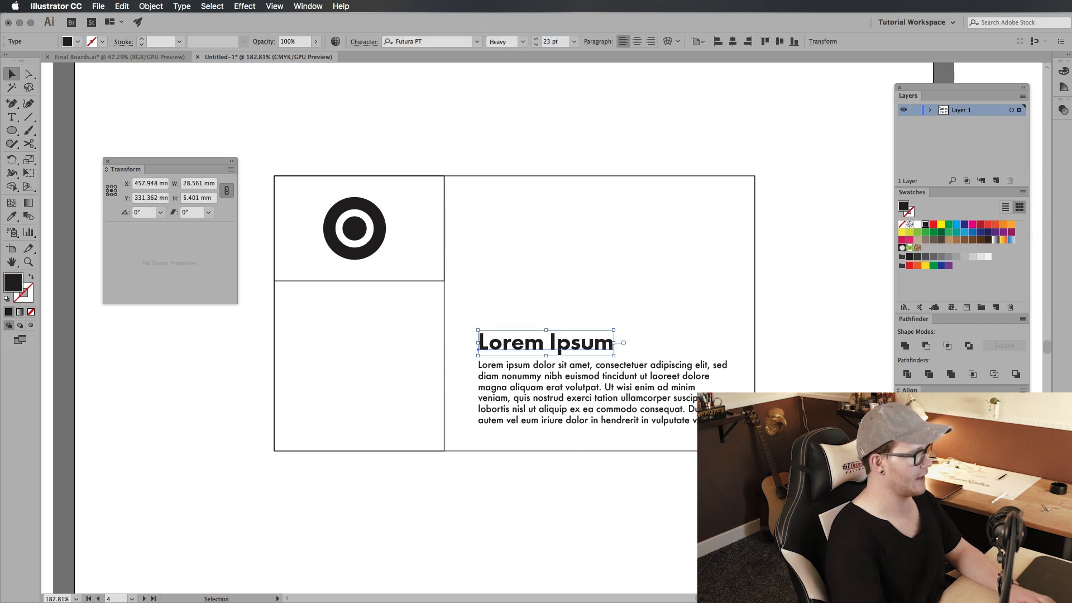
Step: Move the 23 pt heading slightly up to open a gap above the body paragraph
click(581, 301)
drag(555, 342, 555, 336)
click(622, 299)
drag(607, 298, 593, 330)
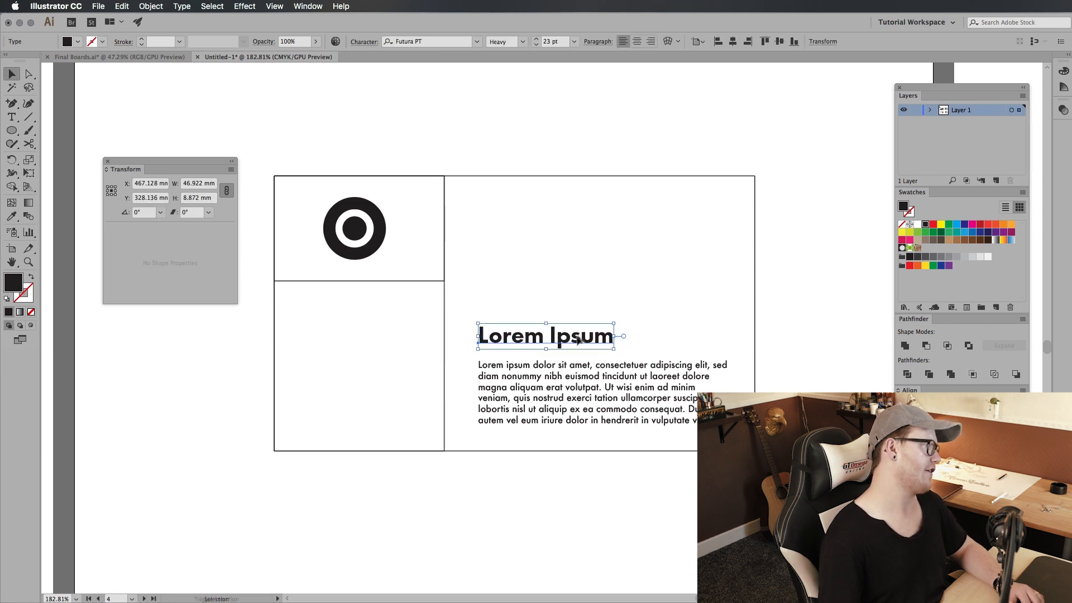
click(601, 287)
drag(601, 287, 572, 340)
click(657, 301)
drag(571, 339, 584, 342)
click(555, 282)
click(565, 302)
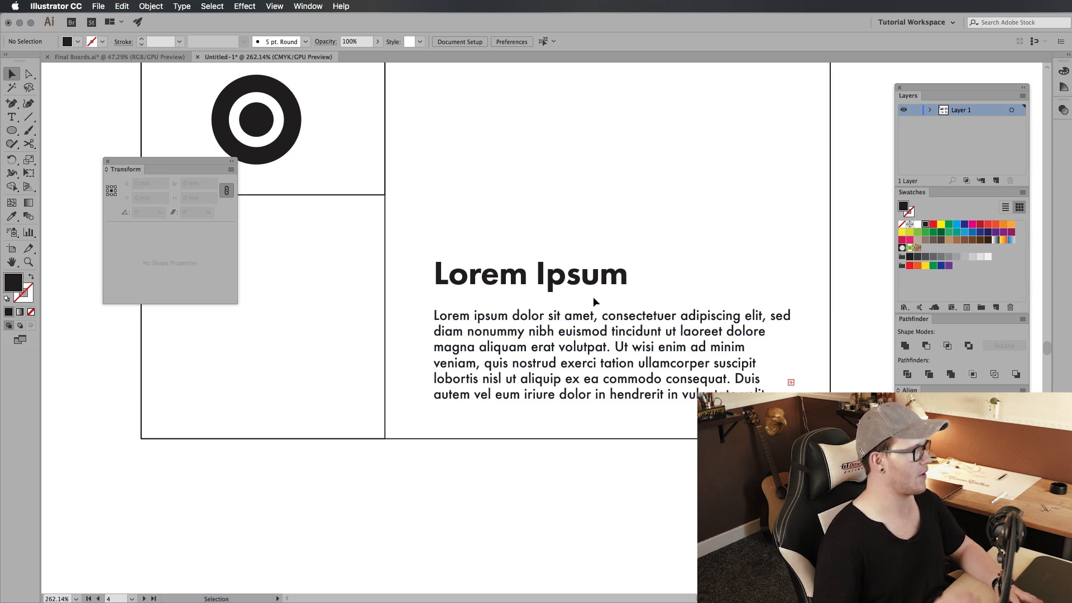
Step: Place a copy of the heading between the heading and paragraph, and reduce its text to "Ipsum"
drag(592, 293, 402, 285)
double_click(528, 289)
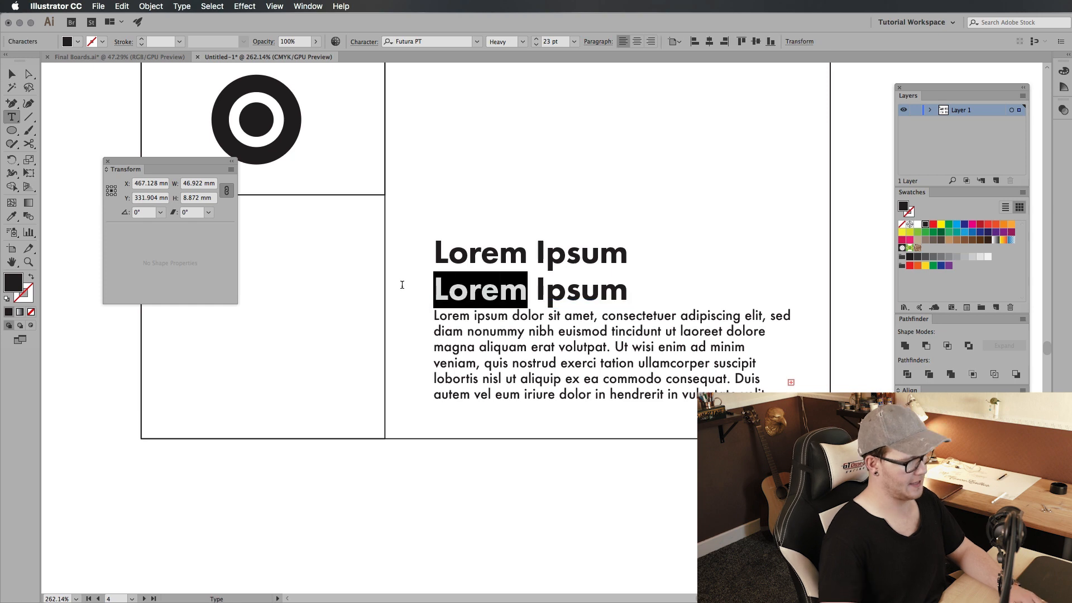
key(BackSpace)
key(Delete)
key(Escape)
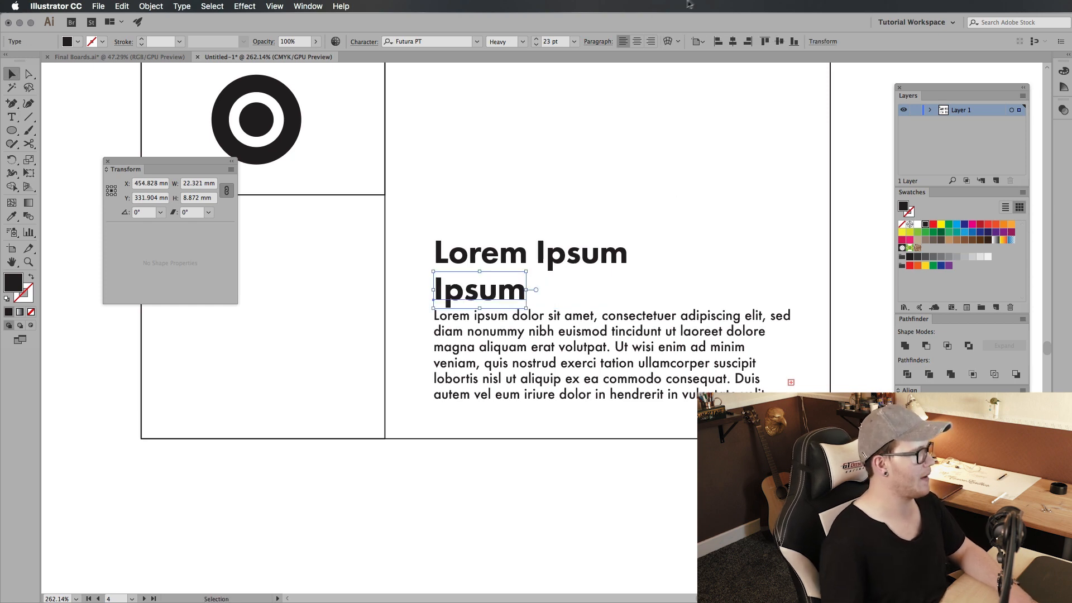
Step: Switch to Calculator and compute 9 times 1.618 for the subheading size
key(super+Tab)
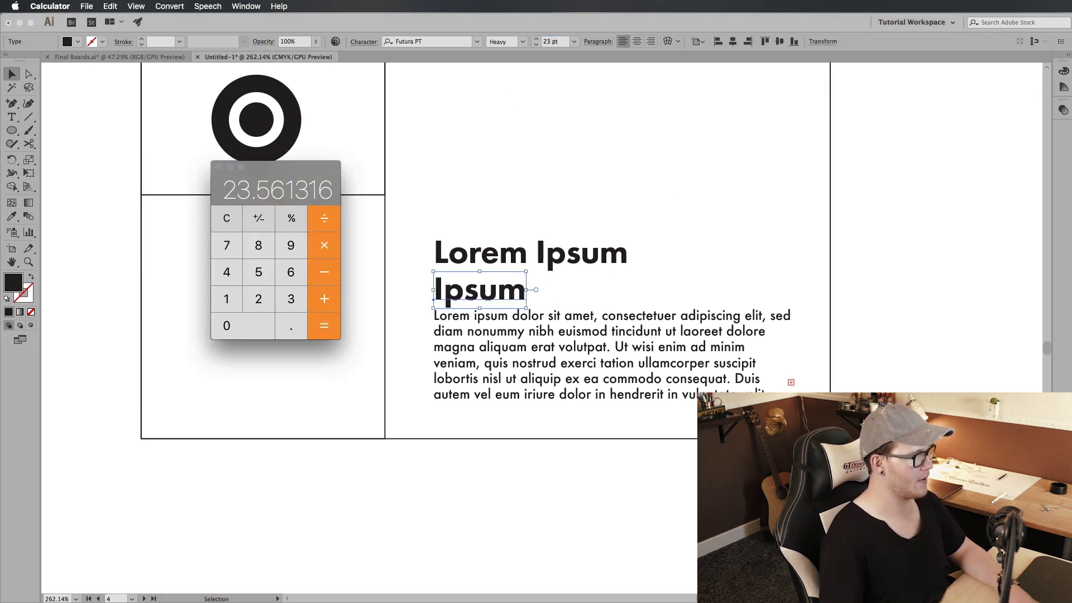
click(241, 223)
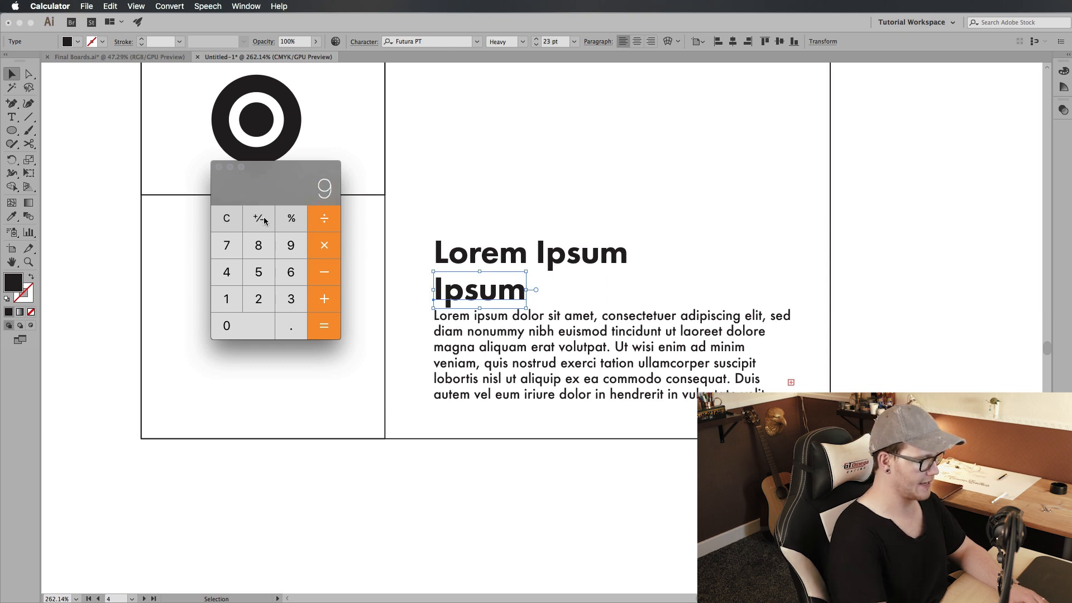
text(14.562)
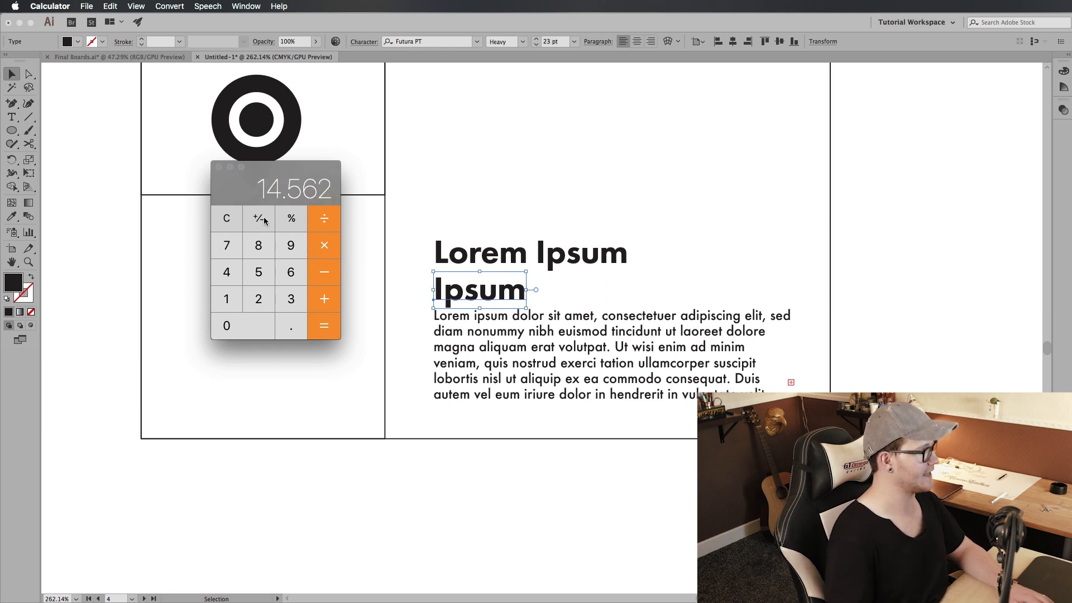
Step: Return to Illustrator, set the copied line to 14 pt and extend its text to "Ipsum Lorem ipsum"
key(super+Tab)
double_click(486, 298)
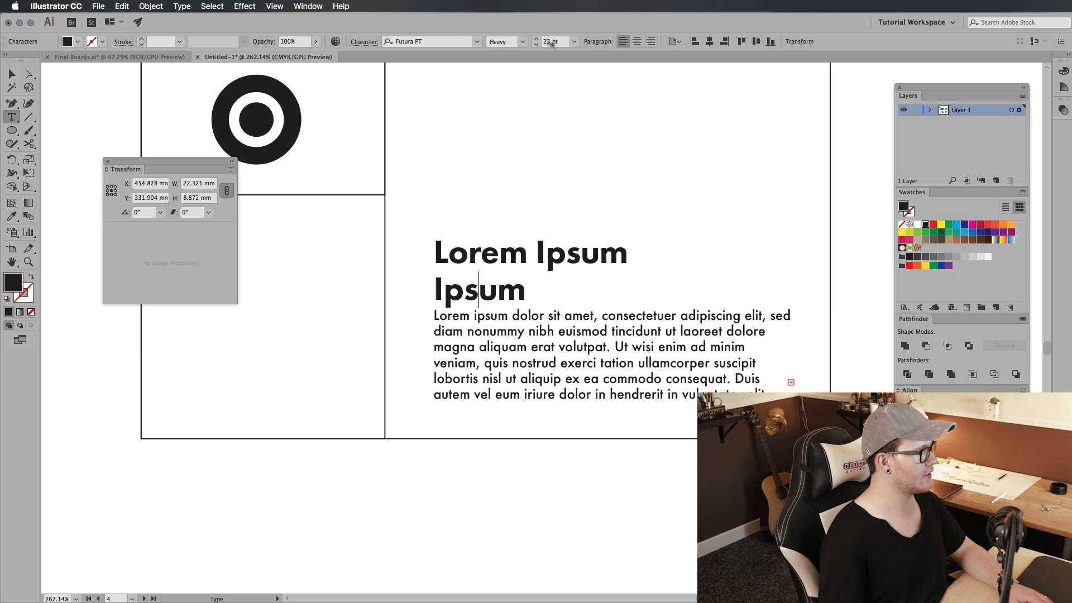
text(14)
key(Return)
double_click(482, 290)
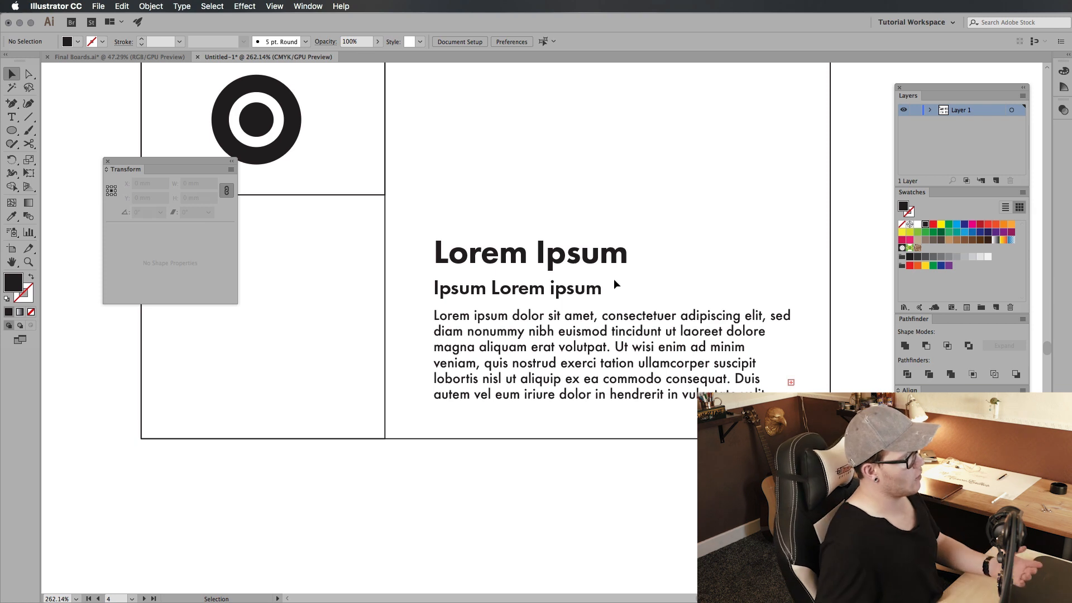
Step: Try wider gaps between the heading, subheading and body paragraph, and undo the moves
click(582, 329)
click(702, 273)
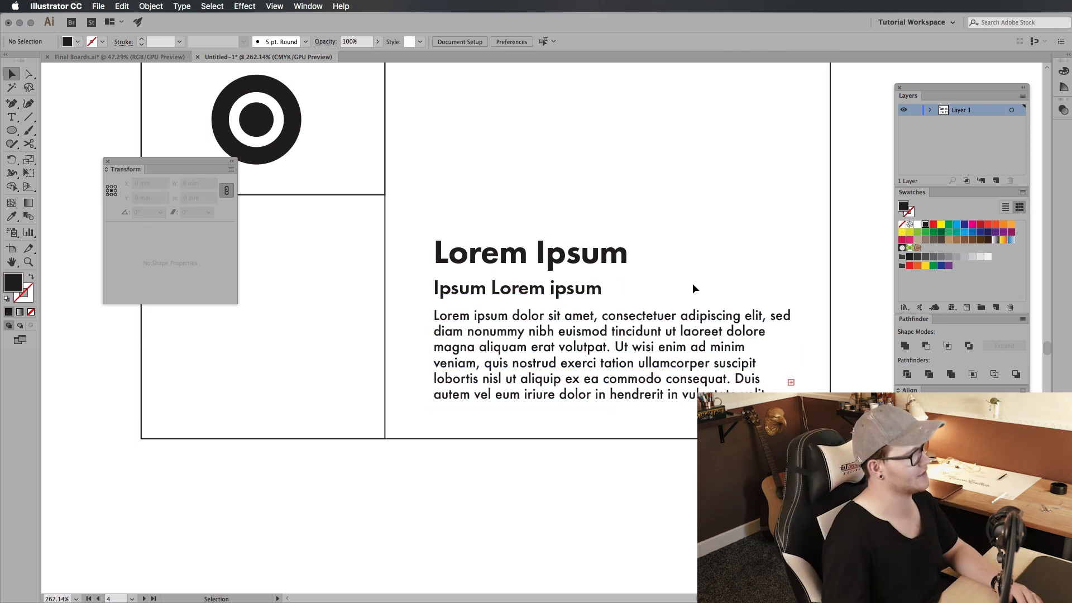
drag(629, 267, 601, 273)
click(634, 246)
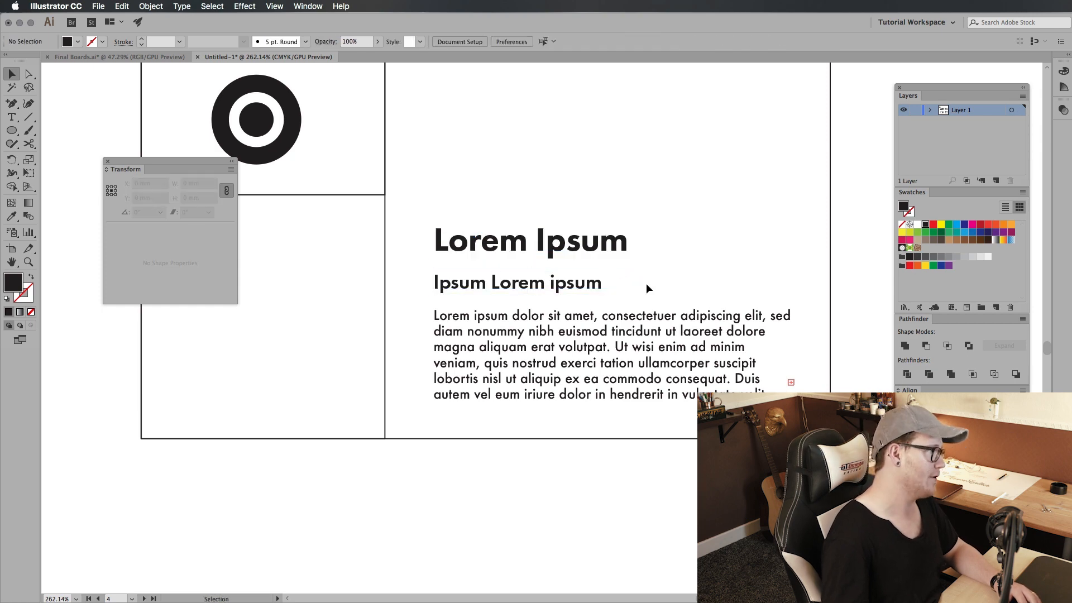
drag(666, 325, 666, 331)
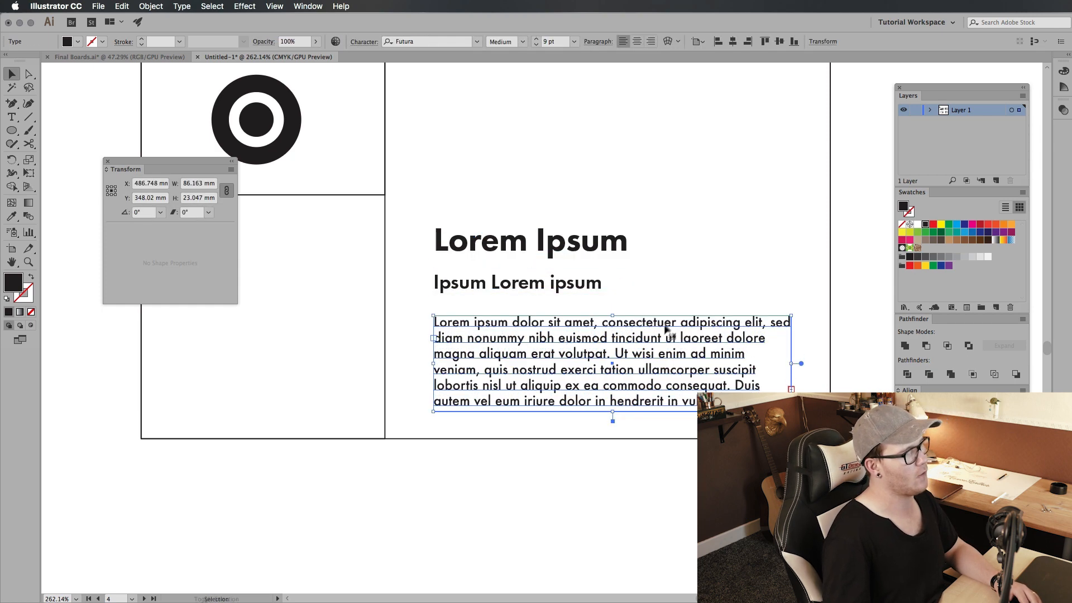
click(598, 299)
key(super+z)
click(725, 307)
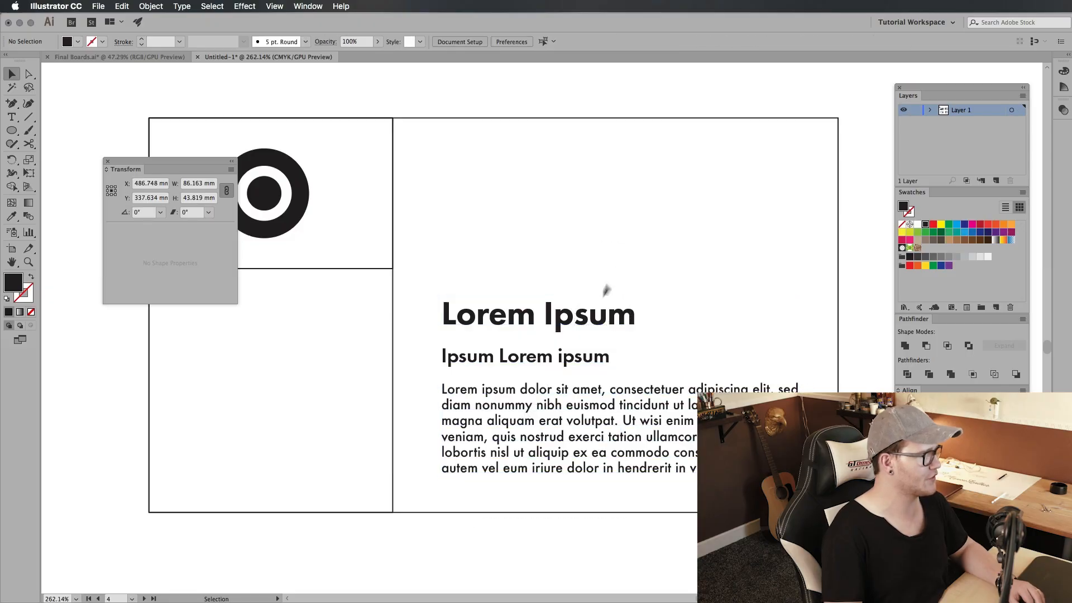
Step: Select the heading and subheading together and nudge them slightly up from the body paragraph
drag(590, 313, 590, 327)
drag(593, 292, 571, 367)
shift+click(572, 366)
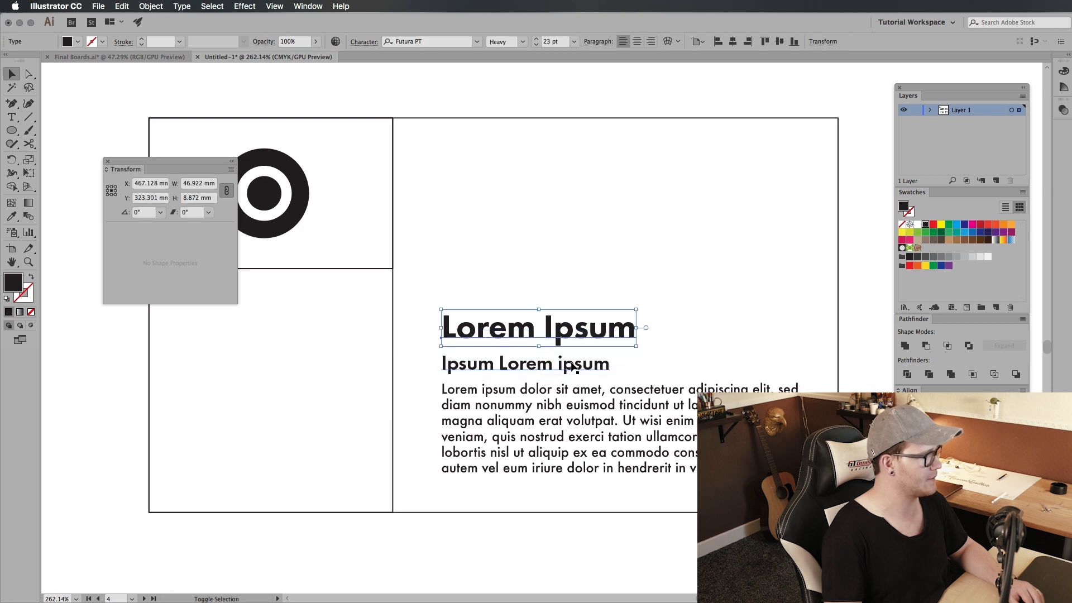
click(650, 355)
click(558, 363)
shift+click(583, 329)
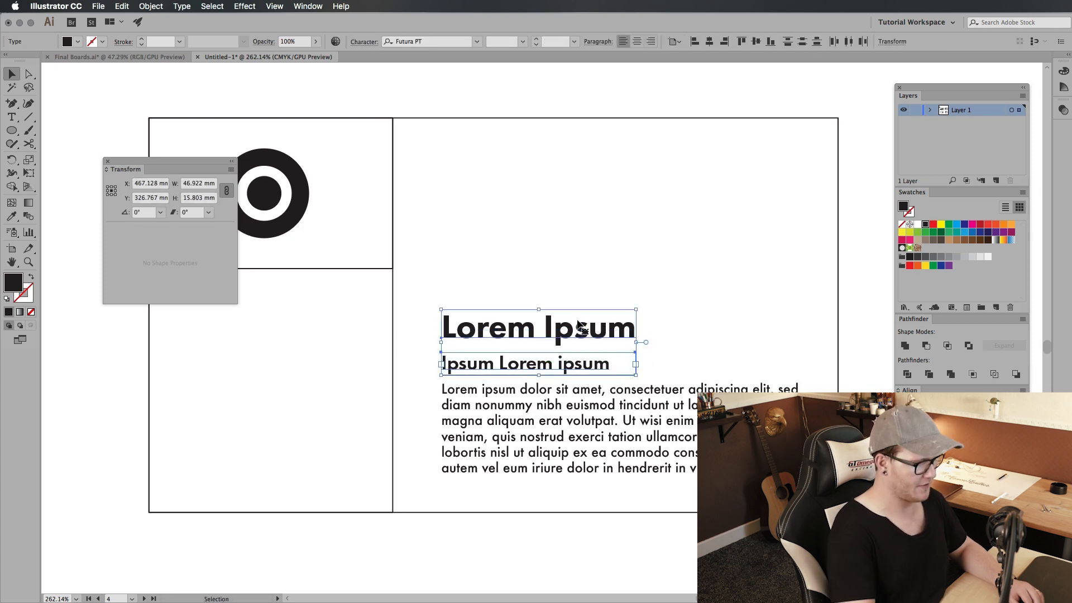
drag(583, 330, 582, 328)
Step: Copy the heading, subheading and paragraph block straight up into the upper half of the large right section
drag(684, 283, 484, 514)
click(625, 257)
drag(626, 260, 524, 437)
drag(553, 329, 552, 145)
Step: Scale both text blocks down together to about 79 mm wide and move the lower block slightly down
drag(799, 123, 784, 140)
click(789, 221)
drag(681, 316, 451, 564)
drag(547, 399, 548, 417)
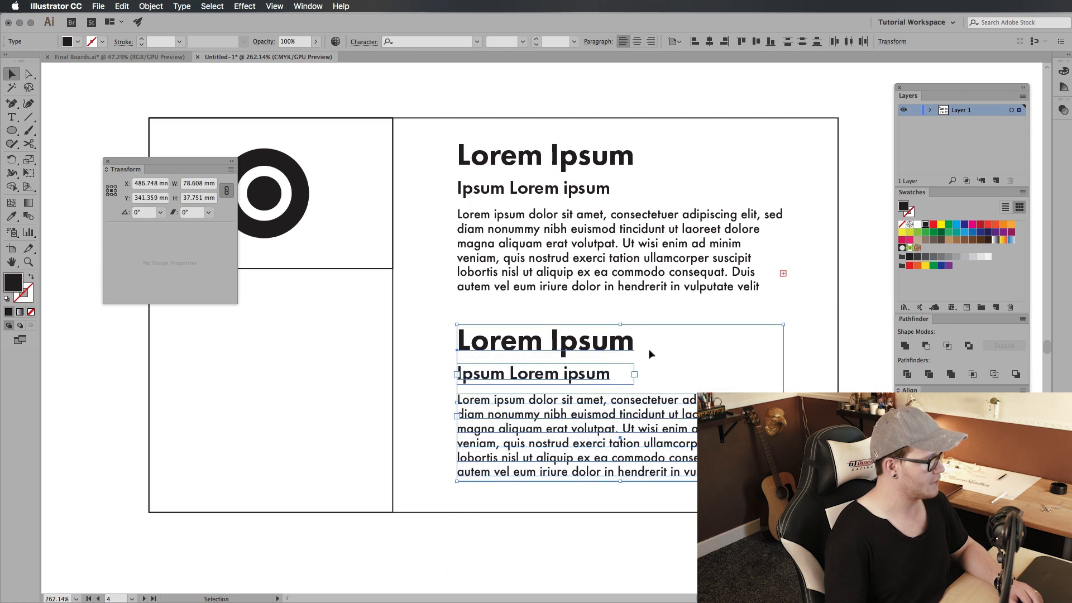
click(649, 351)
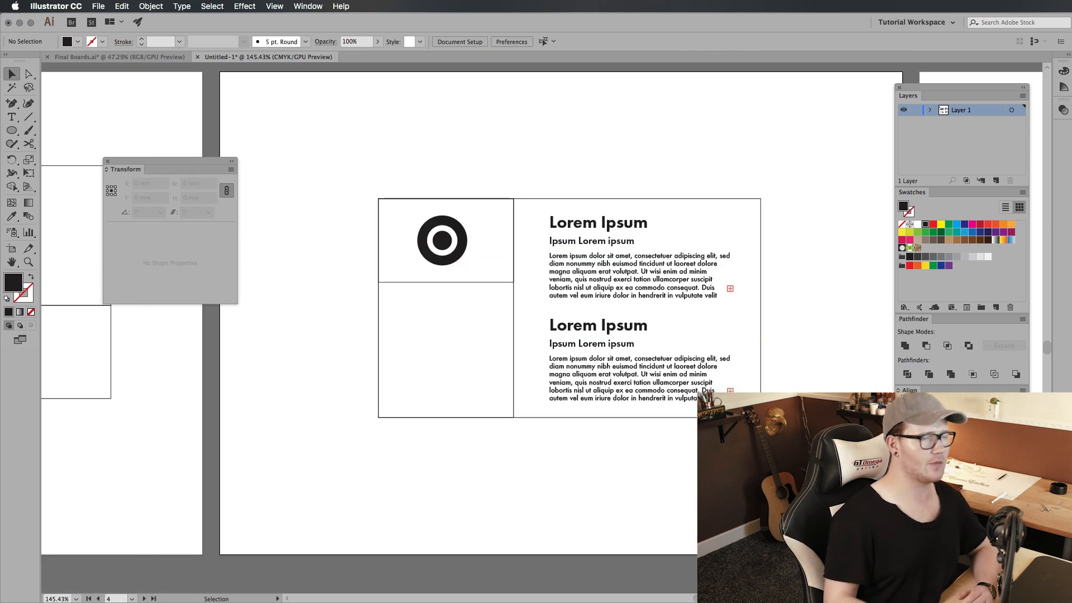